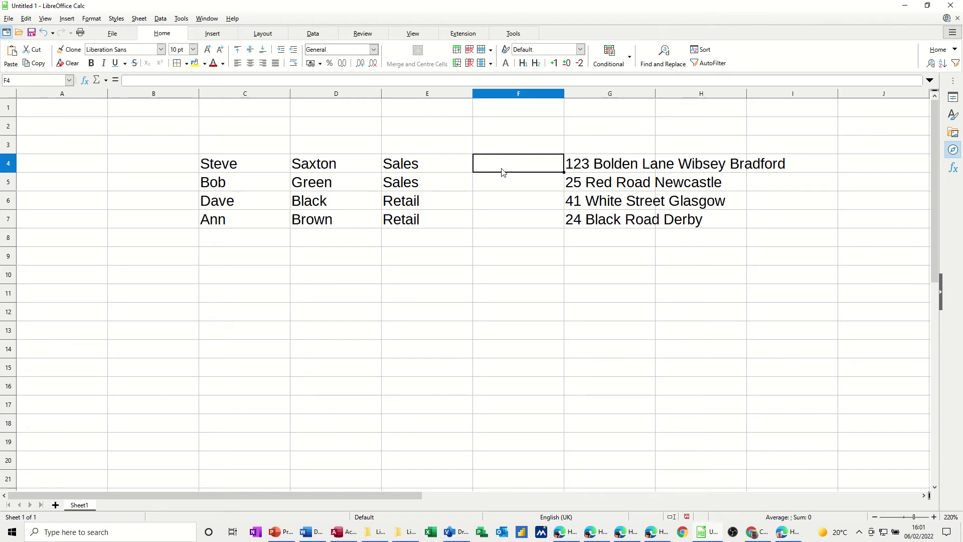
Step: Enter =C4&" "&D4&" "&E4 in F4, widen column F, and fill it down to F7
{"action": "type", "text": "="}
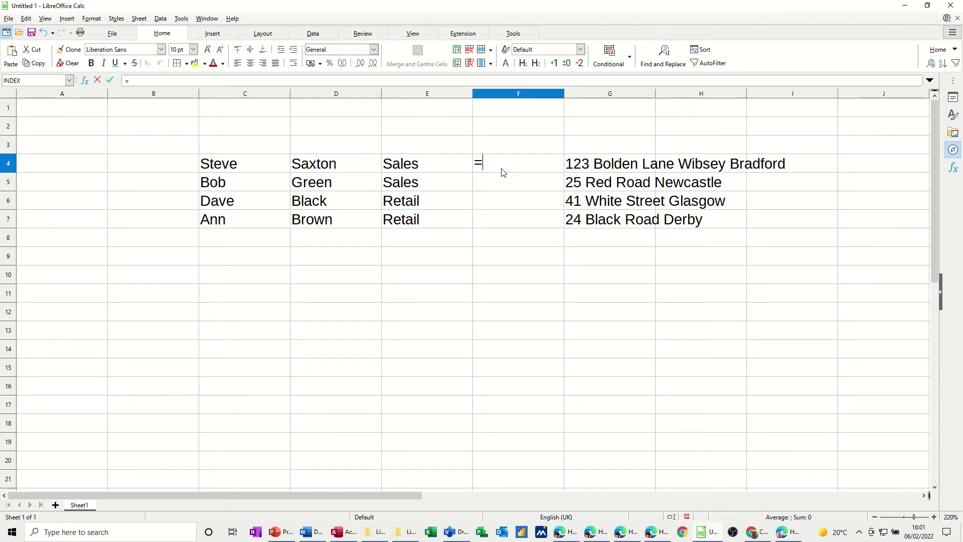
{"action": "left_click", "coordinate": [265, 173]}
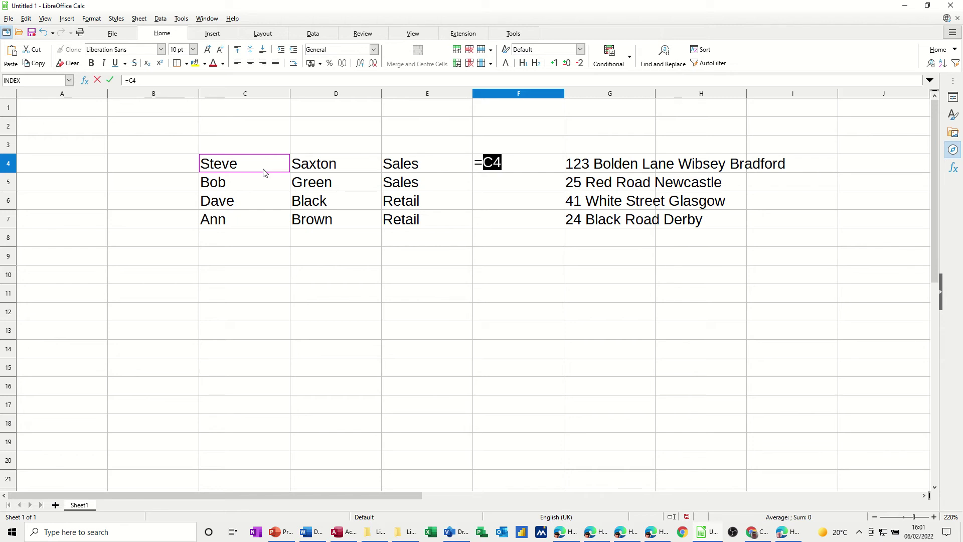
{"action": "type", "text": "&"}
{"action": "type", "text": "\""}
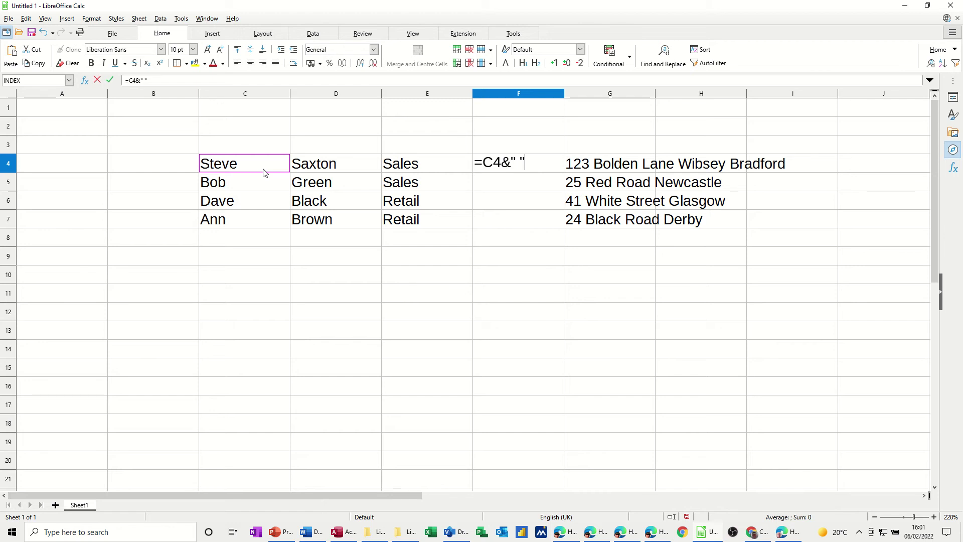
{"action": "type", "text": "&"}
{"action": "left_click", "coordinate": [354, 167]}
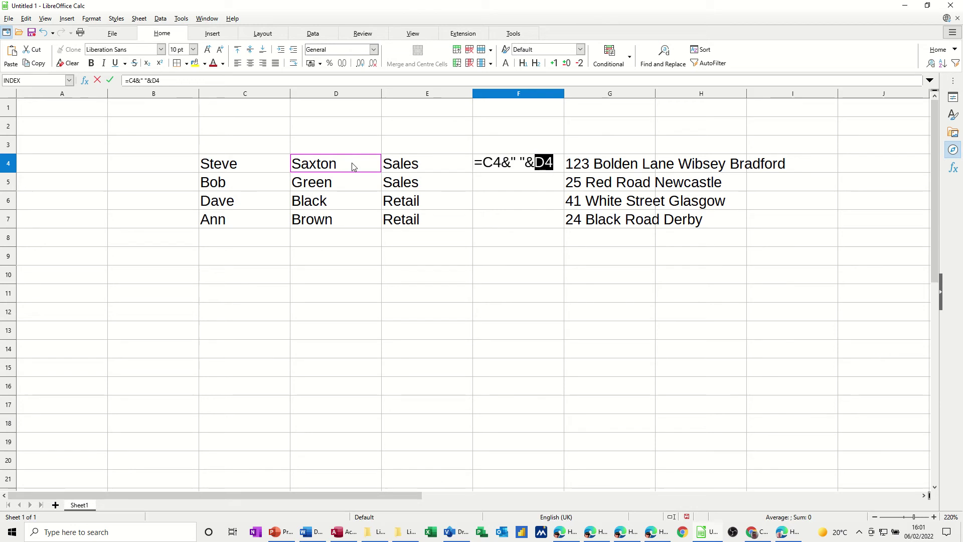
{"action": "type", "text": "&"}
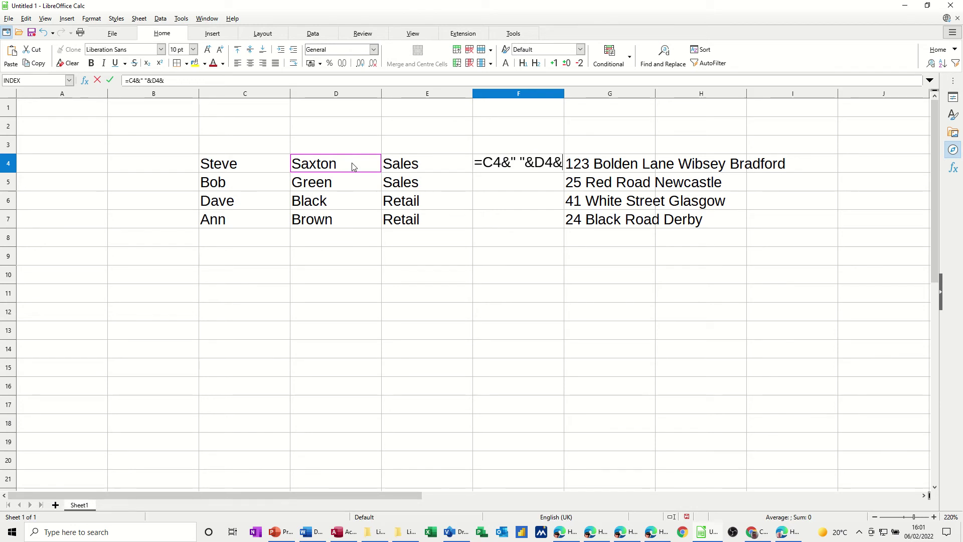
{"action": "type", "text": "\" \""}
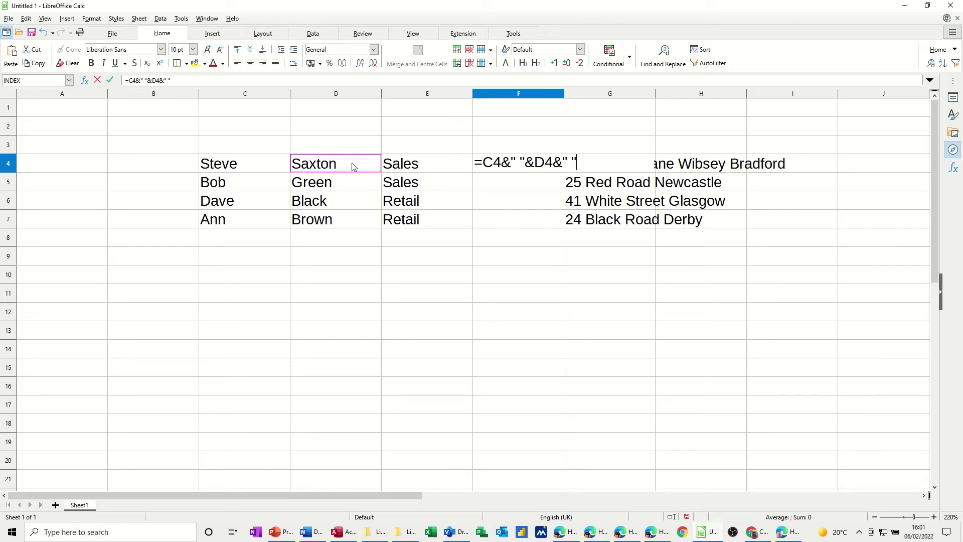
{"action": "type", "text": "&"}
{"action": "left_click", "coordinate": [408, 167]}
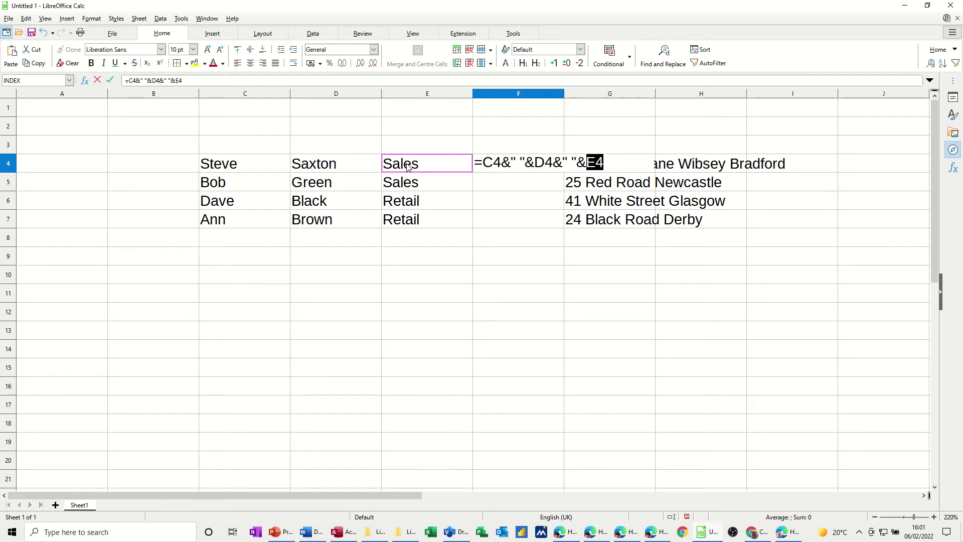
{"action": "left_click", "coordinate": [110, 80]}
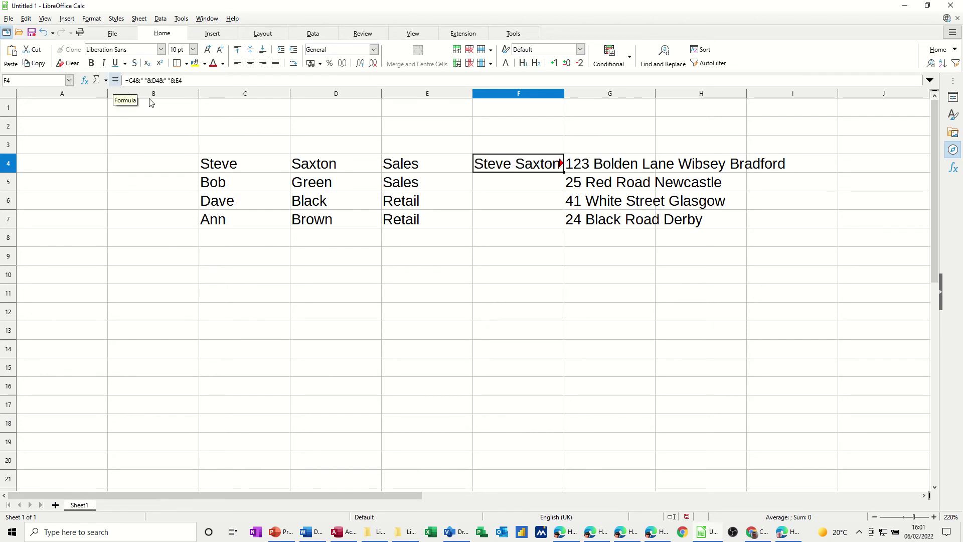
{"action": "left_click_drag", "start_coordinate": [563, 95], "coordinate": [610, 95]}
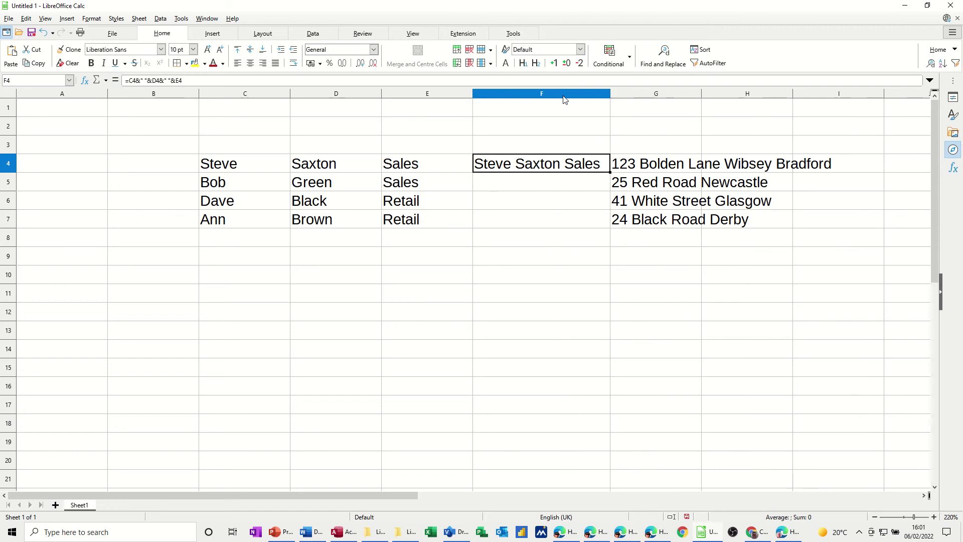
{"action": "double_click", "coordinate": [610, 172]}
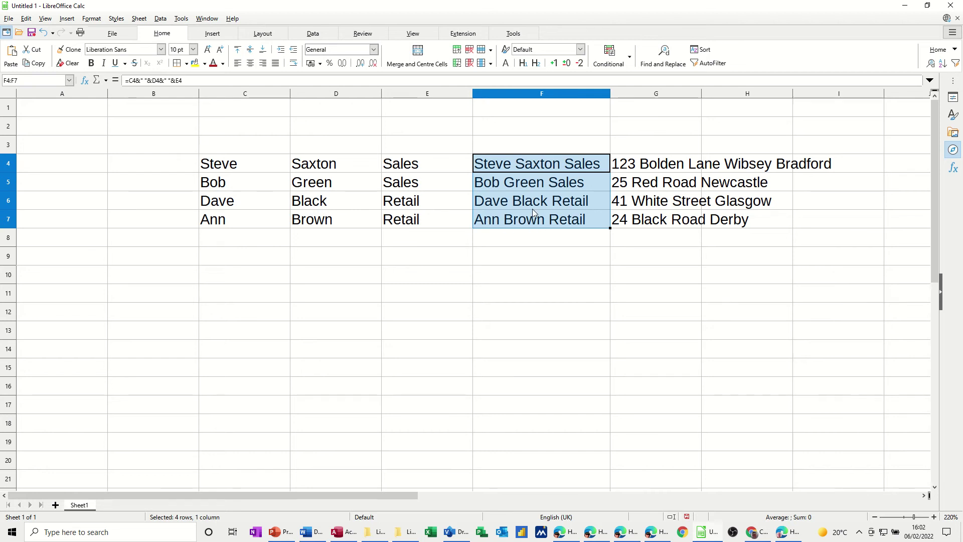
Step: Clear F4:F7 and start the CONCATENATE function in F4 from the Function Wizard
{"action": "key", "text": "Delete"}
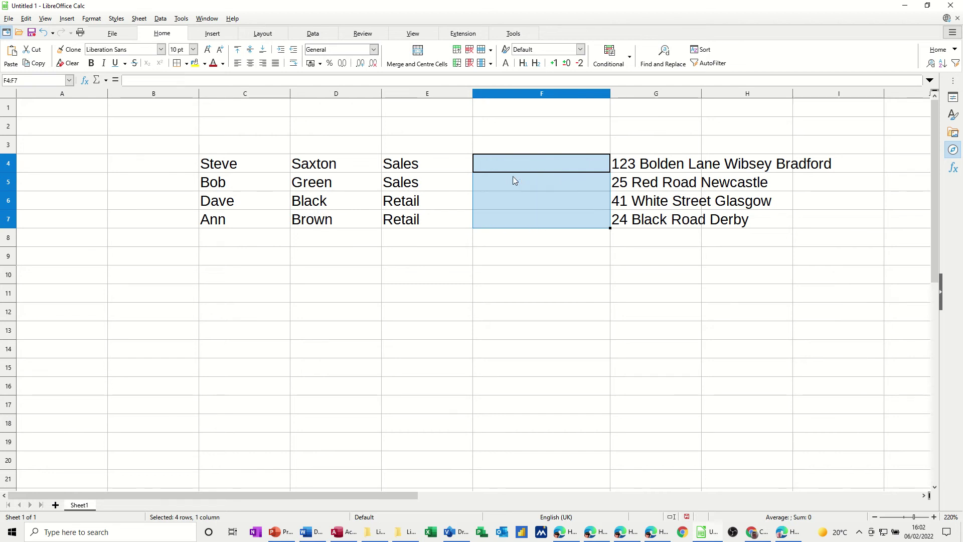
{"action": "left_click", "coordinate": [510, 166]}
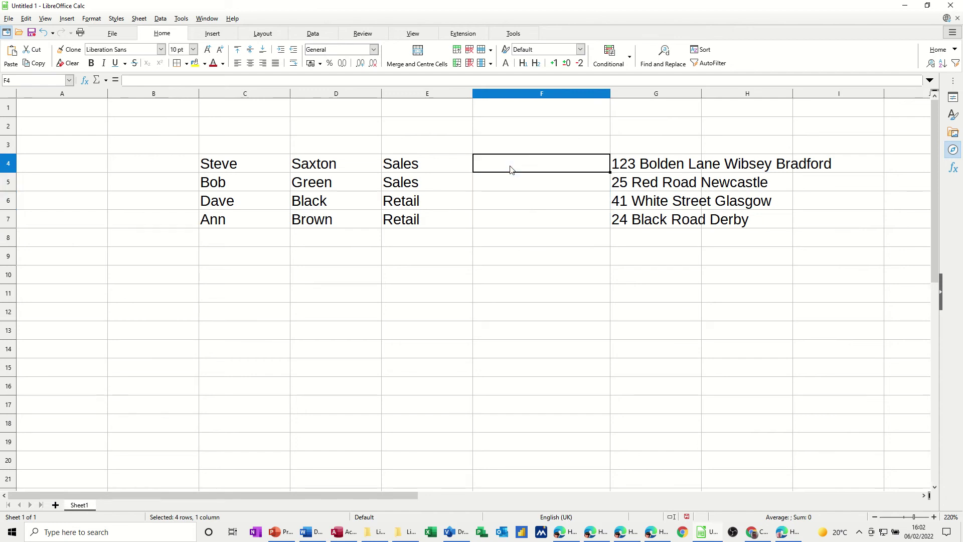
{"action": "left_click", "coordinate": [85, 81]}
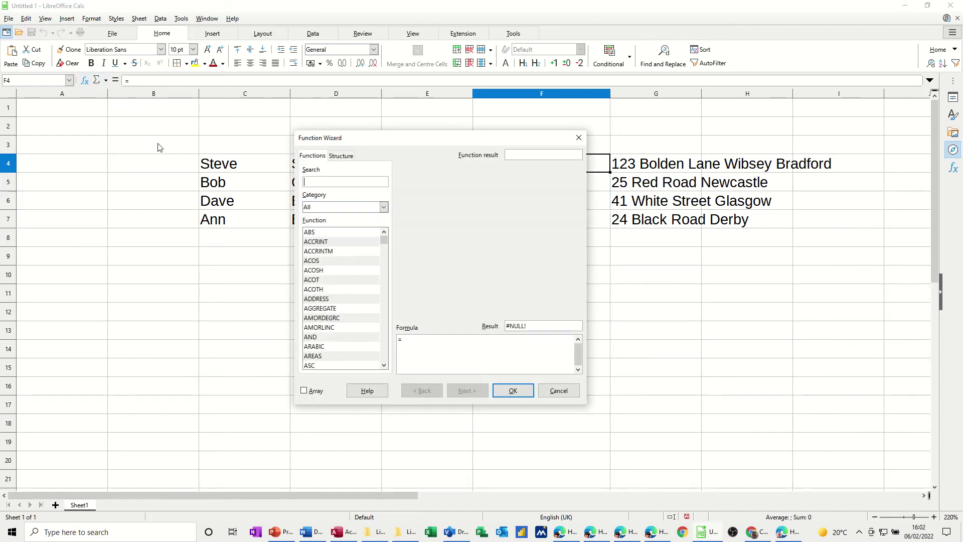
{"action": "type", "text": "con"}
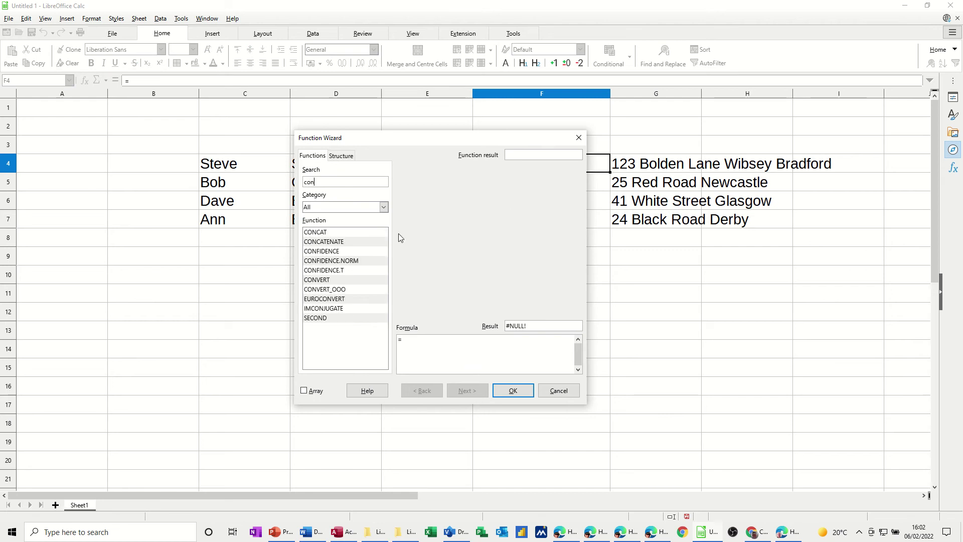
{"action": "double_click", "coordinate": [321, 245]}
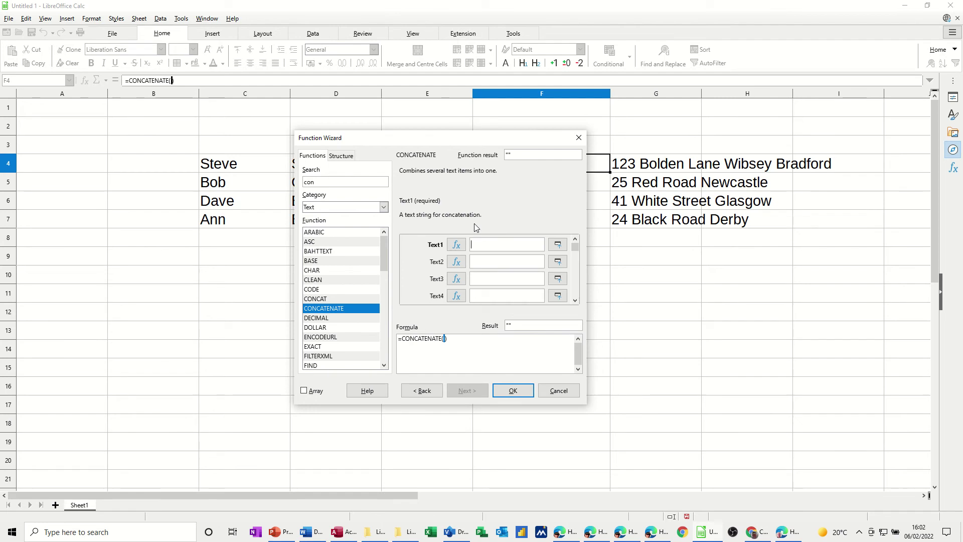
{"action": "left_click_drag", "start_coordinate": [454, 142], "coordinate": [641, 164]}
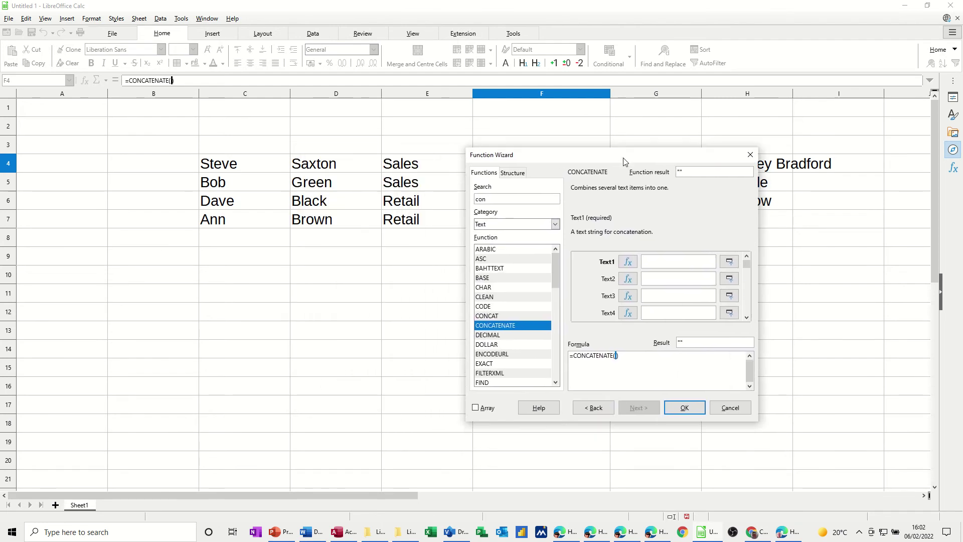
{"action": "left_click", "coordinate": [243, 171]}
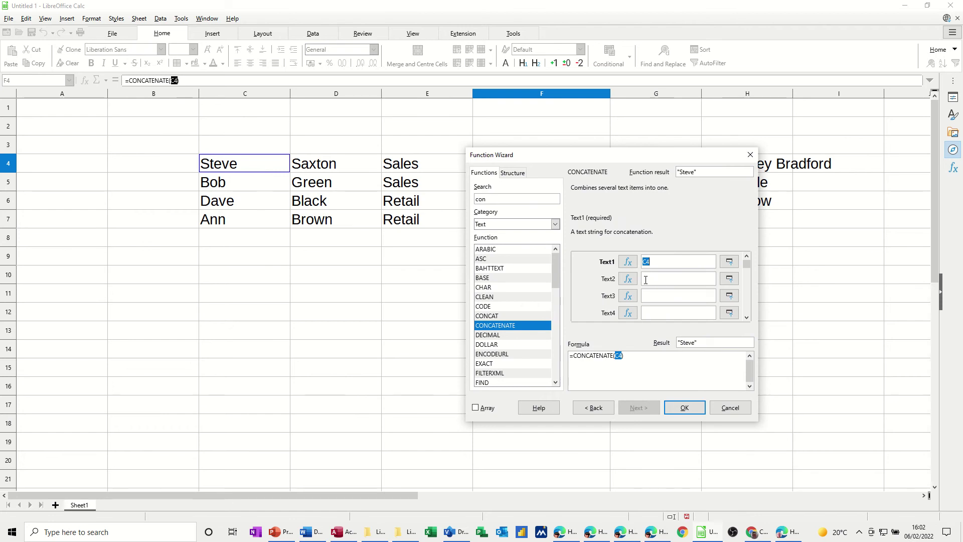
{"action": "left_click", "coordinate": [650, 279]}
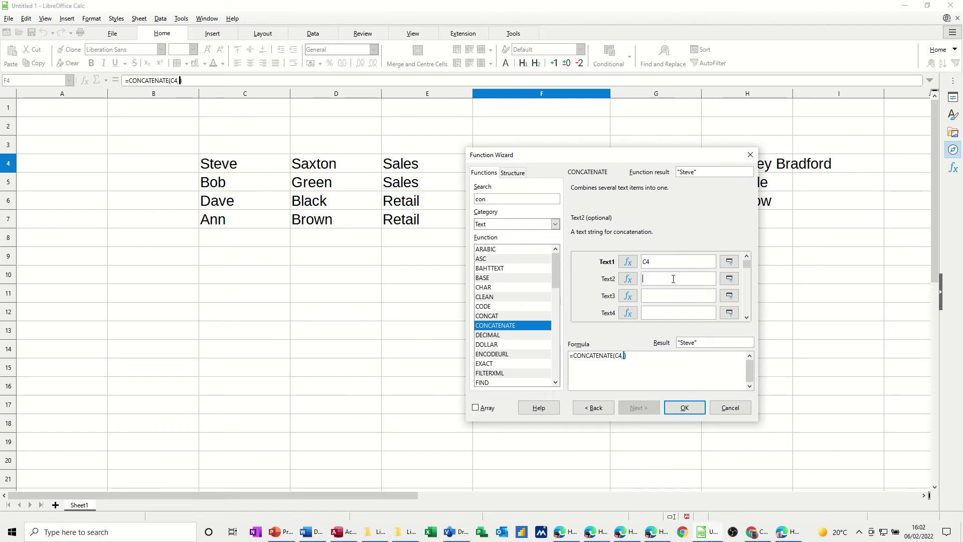
{"action": "type", "text": "\" \""}
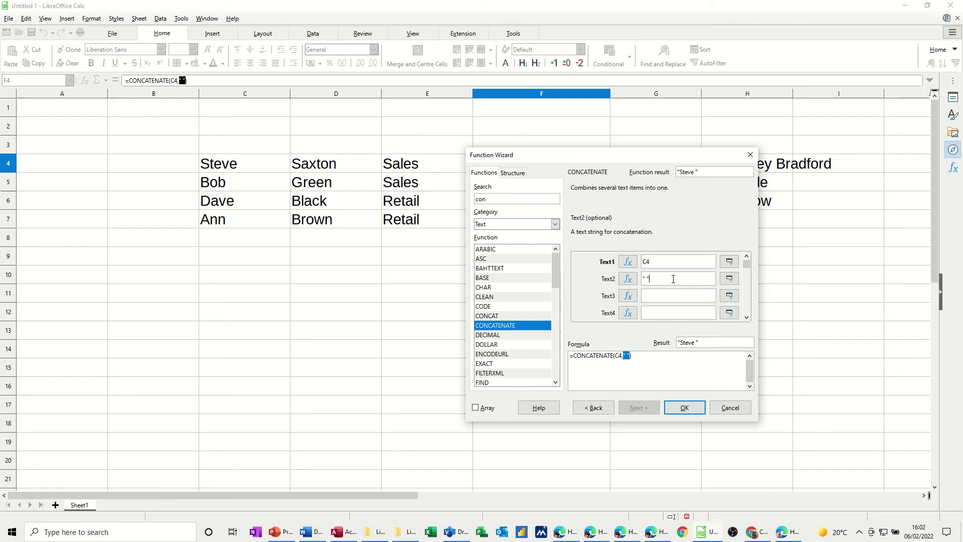
{"action": "left_click", "coordinate": [649, 295]}
{"action": "left_click", "coordinate": [331, 172]}
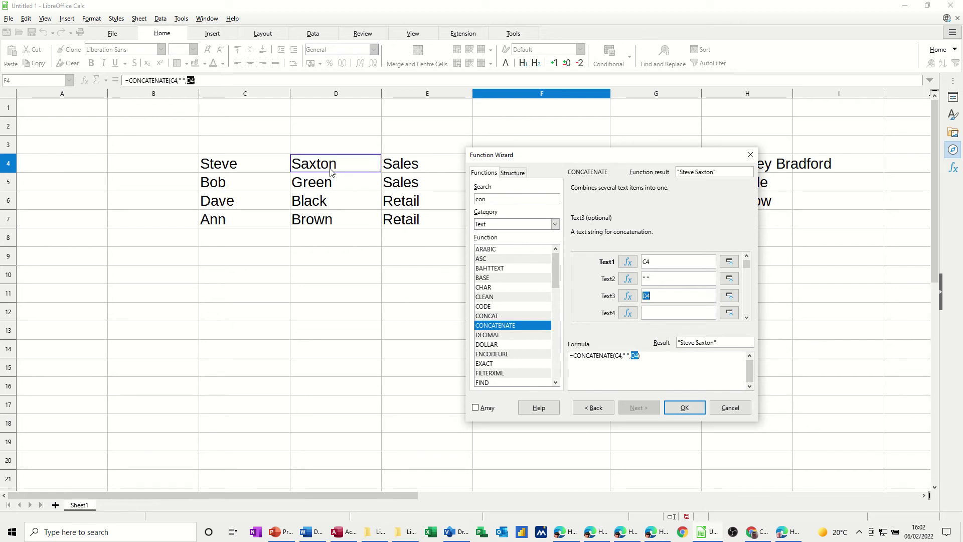
{"action": "left_click", "coordinate": [654, 314]}
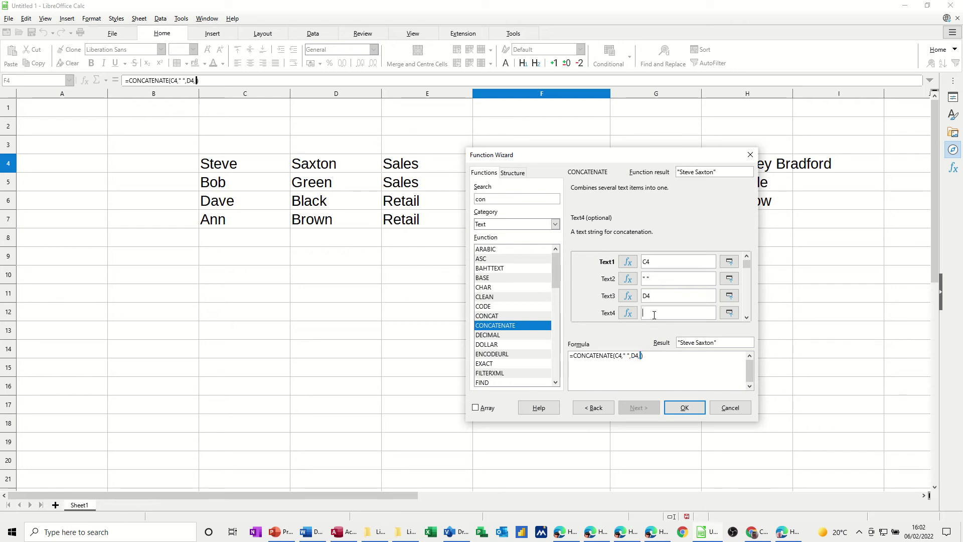
{"action": "type", "text": "\" \""}
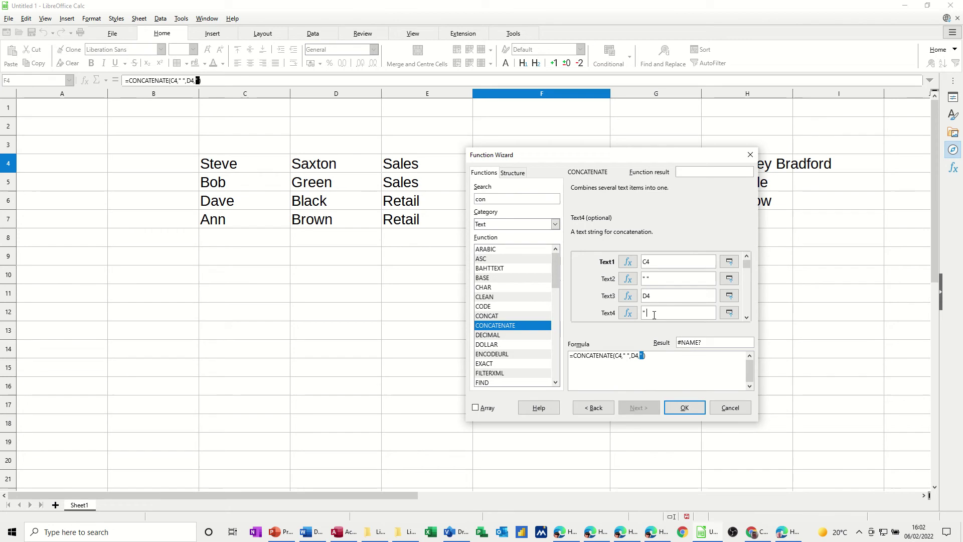
{"action": "left_click", "coordinate": [747, 317]}
{"action": "left_click", "coordinate": [401, 164]}
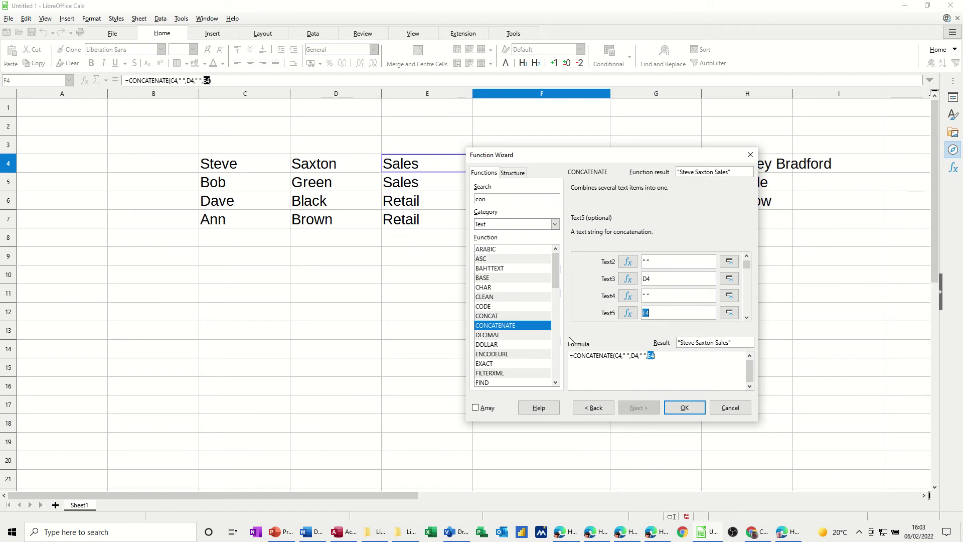
{"action": "left_click", "coordinate": [685, 409]}
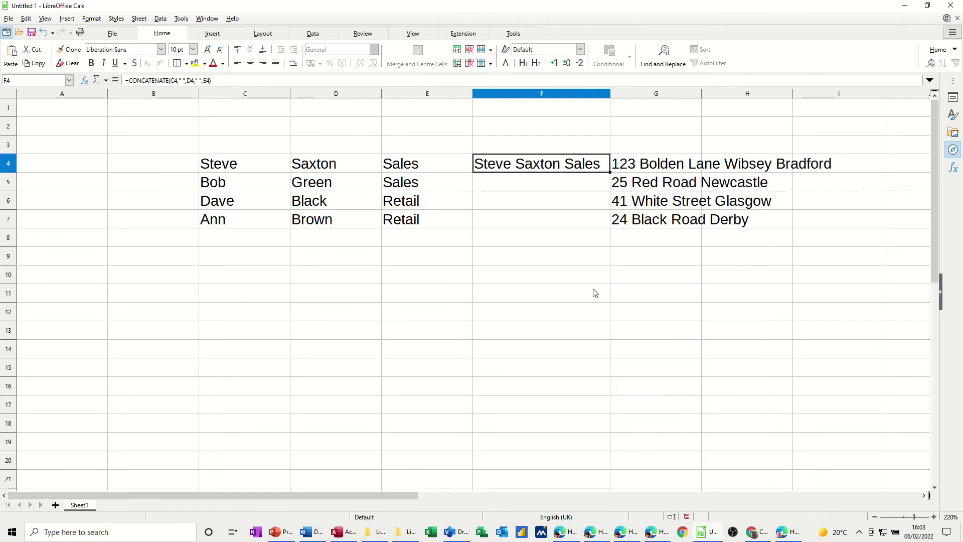
Step: Fill the CONCATENATE formula down to F7, then undo back to the ampersand-joined names
{"action": "double_click", "coordinate": [608, 172]}
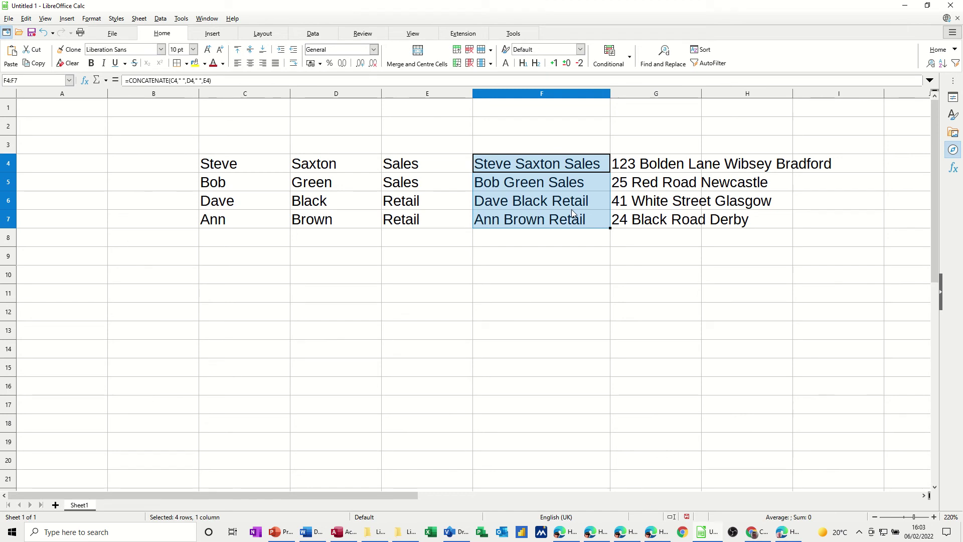
{"action": "key", "text": "ctrl+z"}
{"action": "key", "text": "ctrl+z"}
{"action": "key", "text": "ctrl+z"}
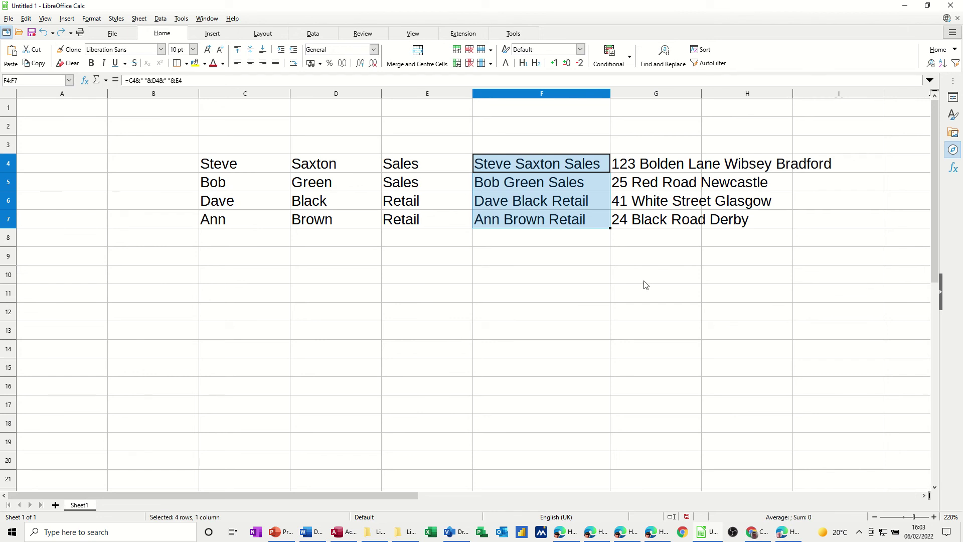
Step: Review the full addresses in G4 to G6, then select the four addresses G4:G7
{"action": "left_click", "coordinate": [644, 166]}
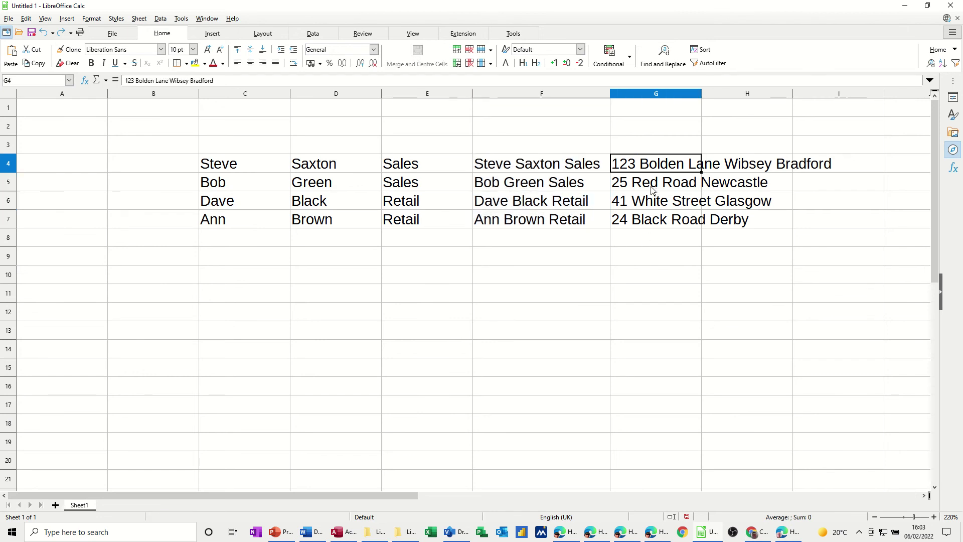
{"action": "left_click", "coordinate": [651, 186]}
{"action": "left_click", "coordinate": [645, 166]}
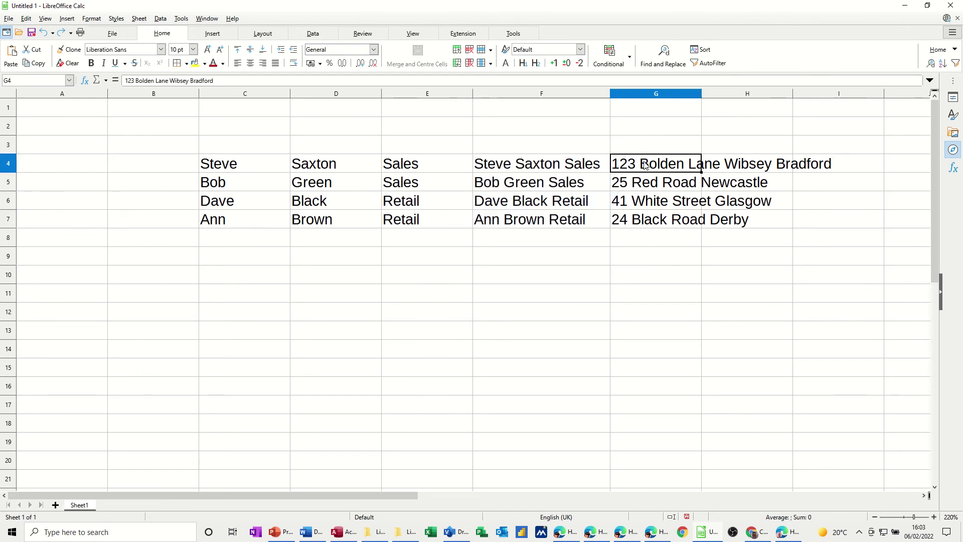
{"action": "left_click", "coordinate": [642, 189]}
{"action": "left_click", "coordinate": [644, 205]}
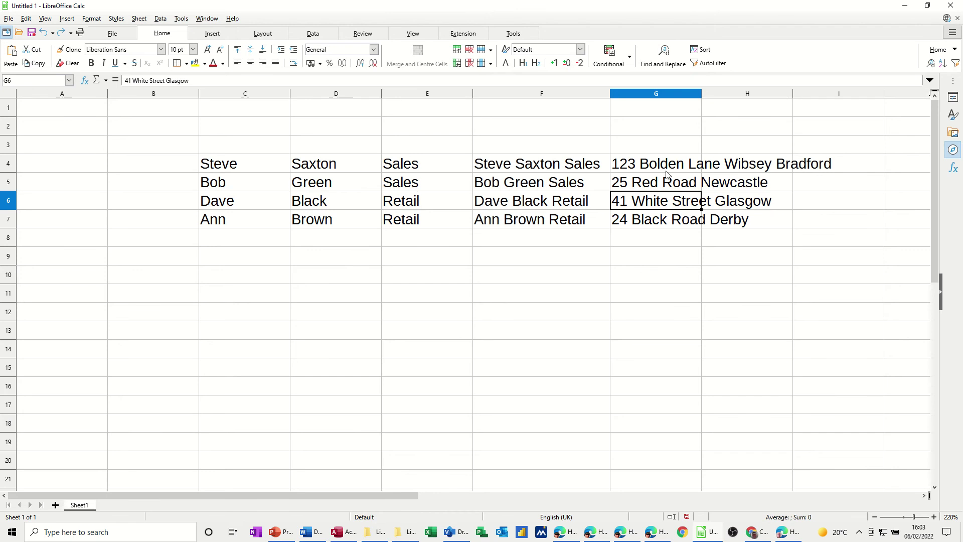
{"action": "left_click", "coordinate": [642, 168]}
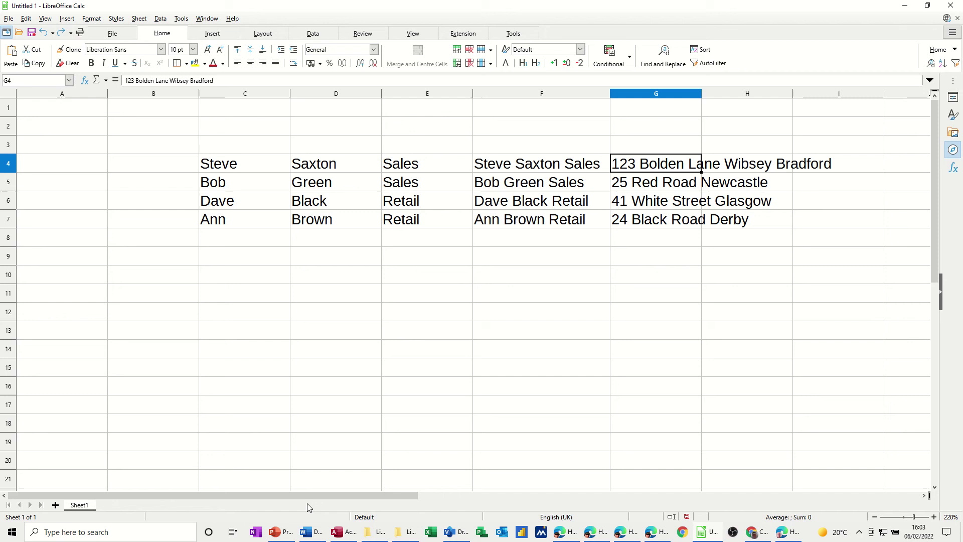
{"action": "left_click", "coordinate": [925, 495]}
{"action": "left_click", "coordinate": [925, 496]}
{"action": "left_click", "coordinate": [925, 495]}
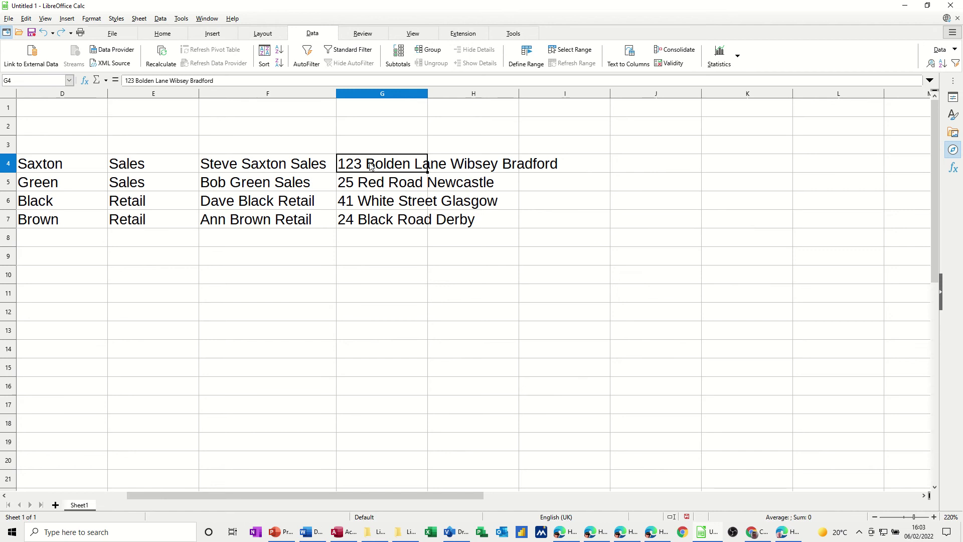
{"action": "left_click_drag", "start_coordinate": [371, 168], "coordinate": [373, 220]}
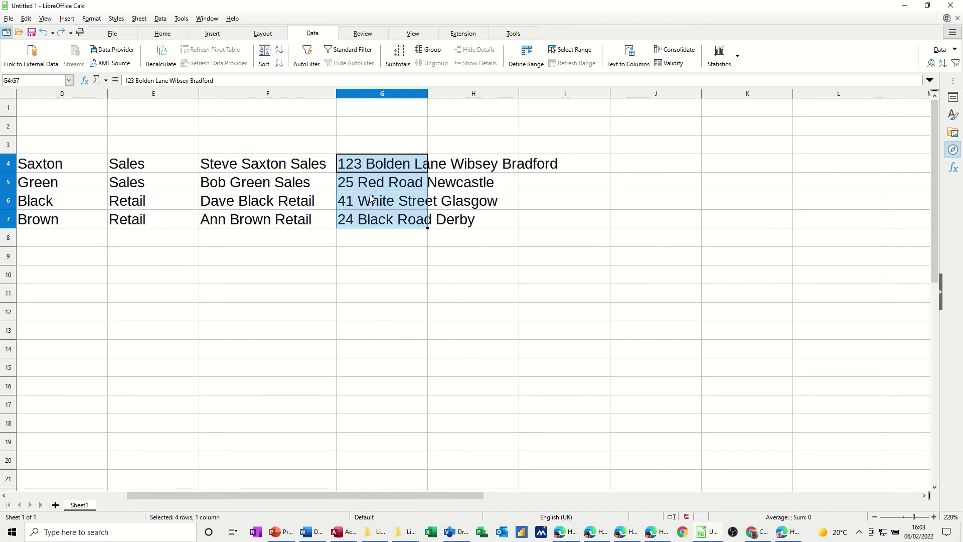
Step: Split G4:G7 with Text to Columns using Space as the only separator
{"action": "left_click", "coordinate": [628, 56]}
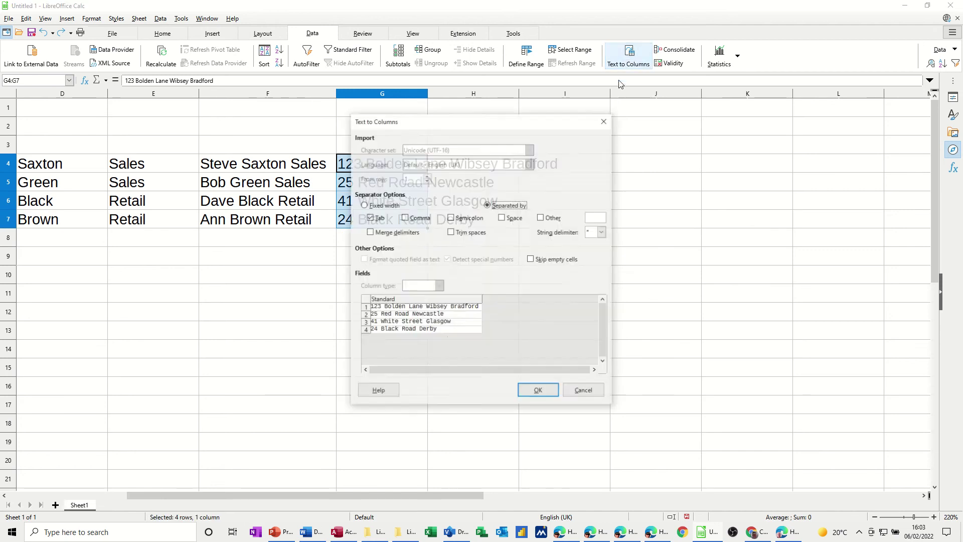
{"action": "left_click_drag", "start_coordinate": [454, 125], "coordinate": [621, 130]}
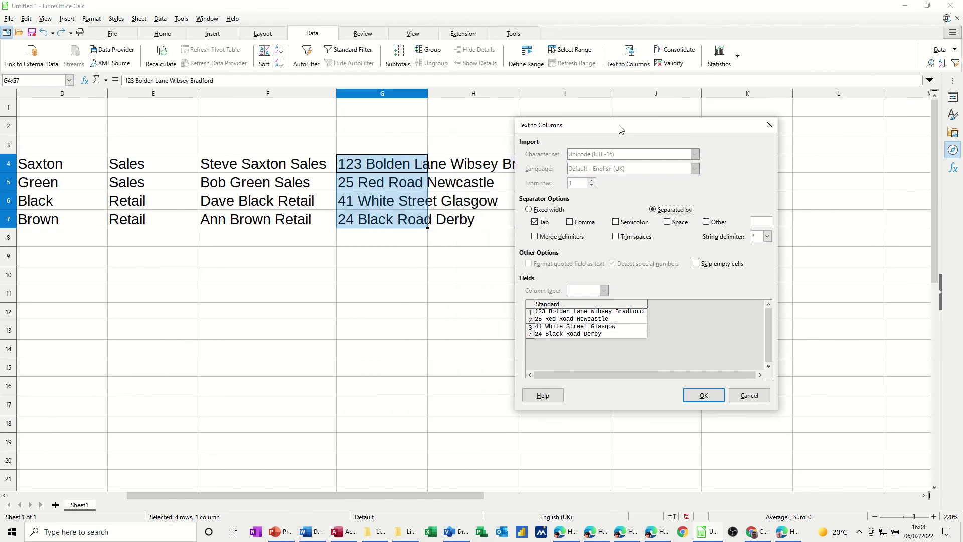
{"action": "left_click", "coordinate": [536, 226]}
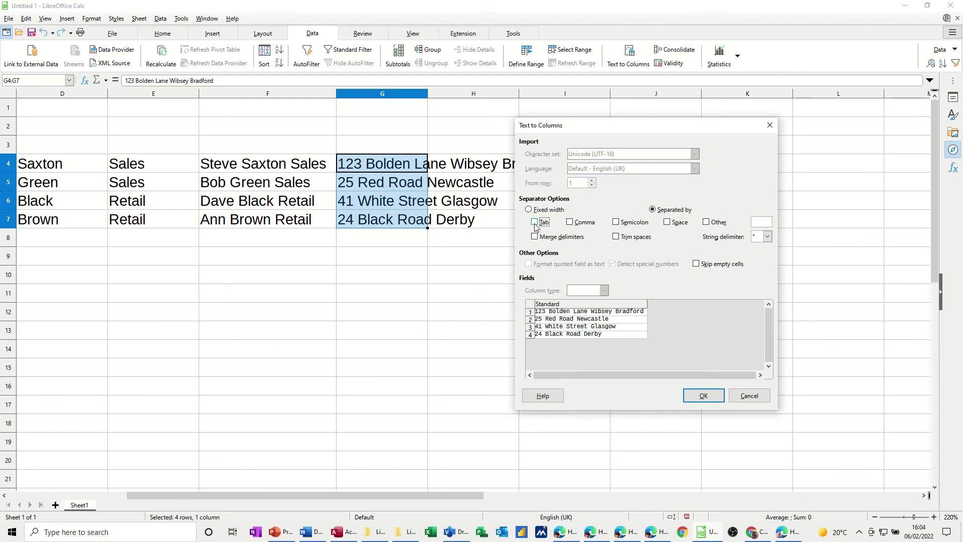
{"action": "left_click", "coordinate": [670, 225]}
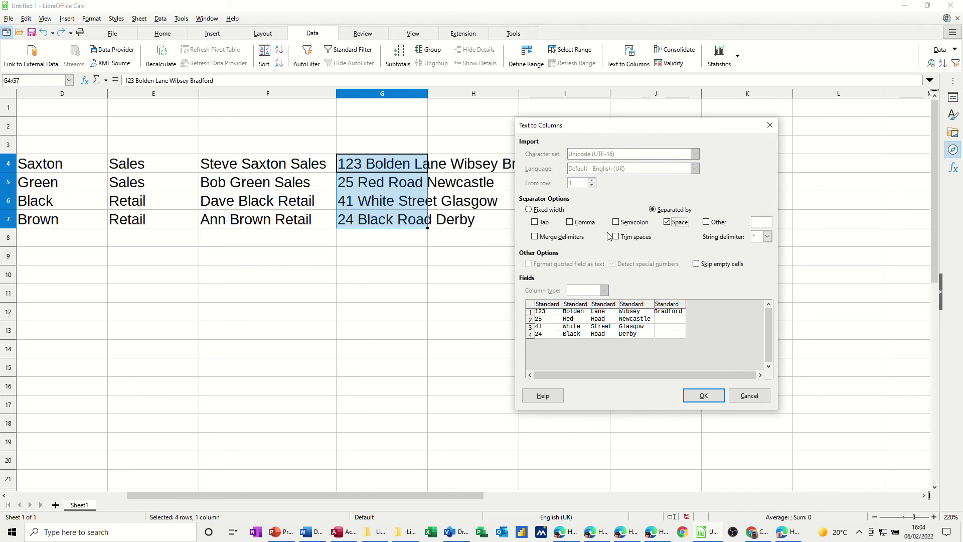
{"action": "left_click", "coordinate": [535, 223]}
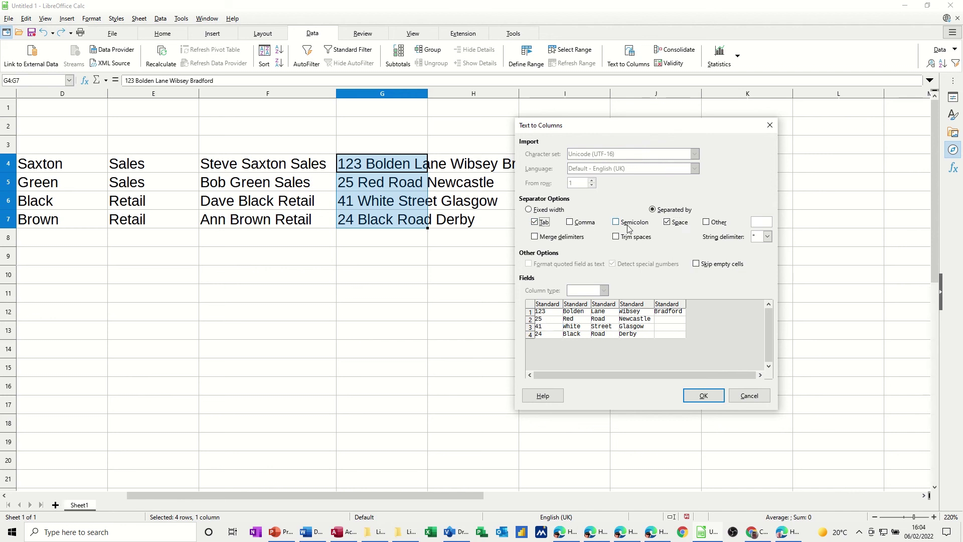
{"action": "left_click", "coordinate": [668, 223]}
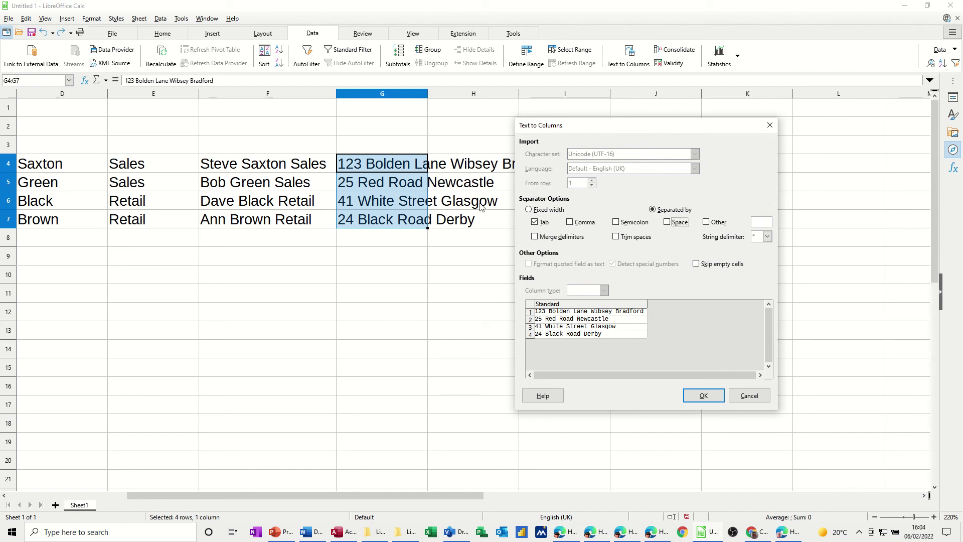
{"action": "left_click", "coordinate": [575, 227]}
{"action": "left_click", "coordinate": [540, 223]}
{"action": "left_click", "coordinate": [616, 224]}
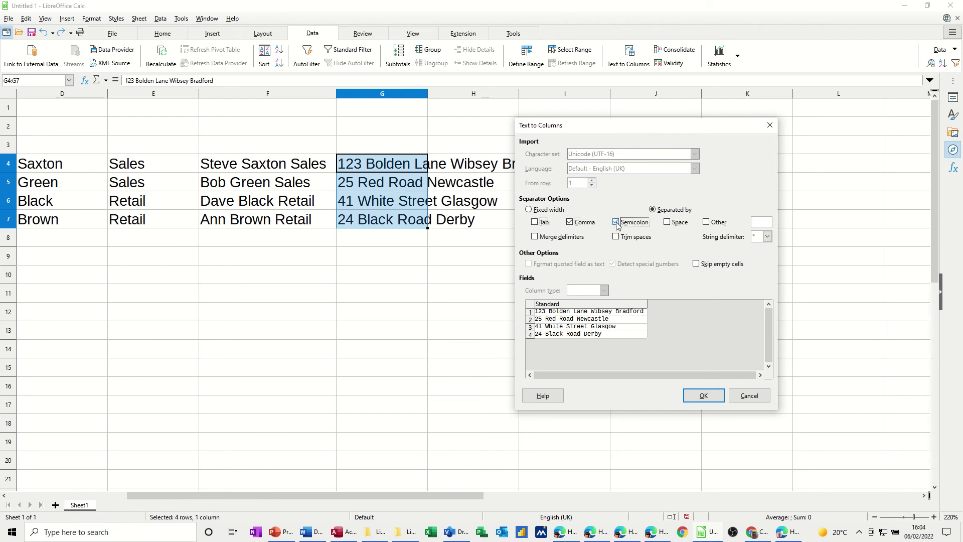
{"action": "left_click", "coordinate": [672, 226]}
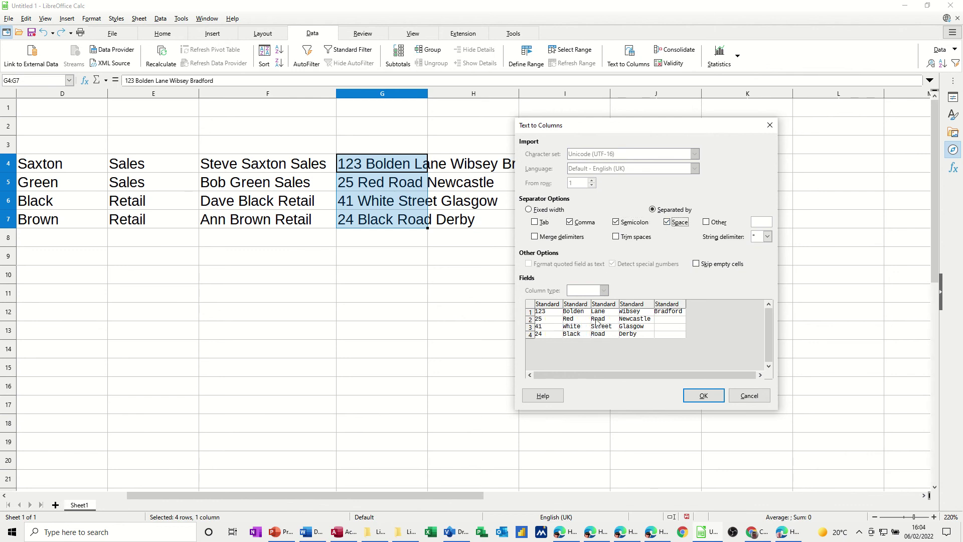
{"action": "left_click", "coordinate": [573, 222]}
{"action": "left_click", "coordinate": [617, 222]}
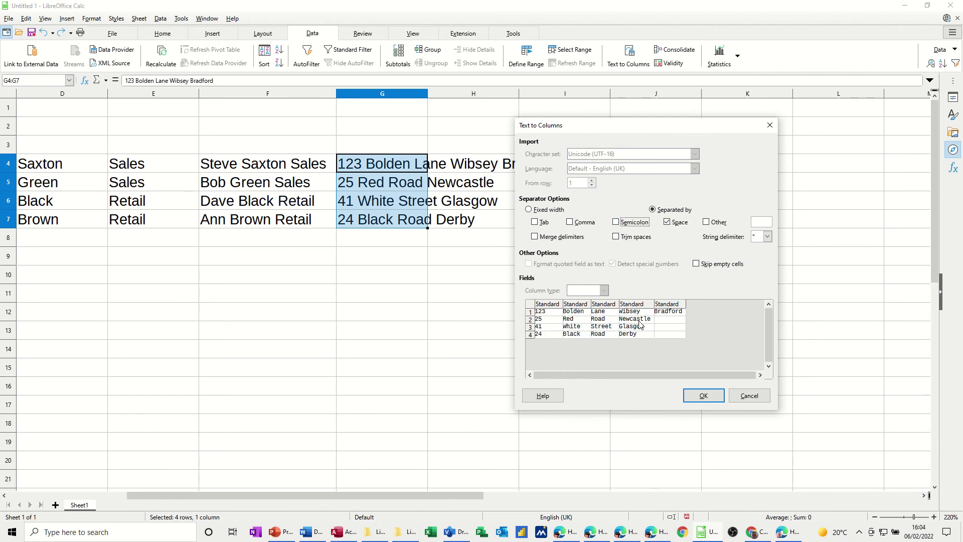
{"action": "left_click", "coordinate": [702, 396]}
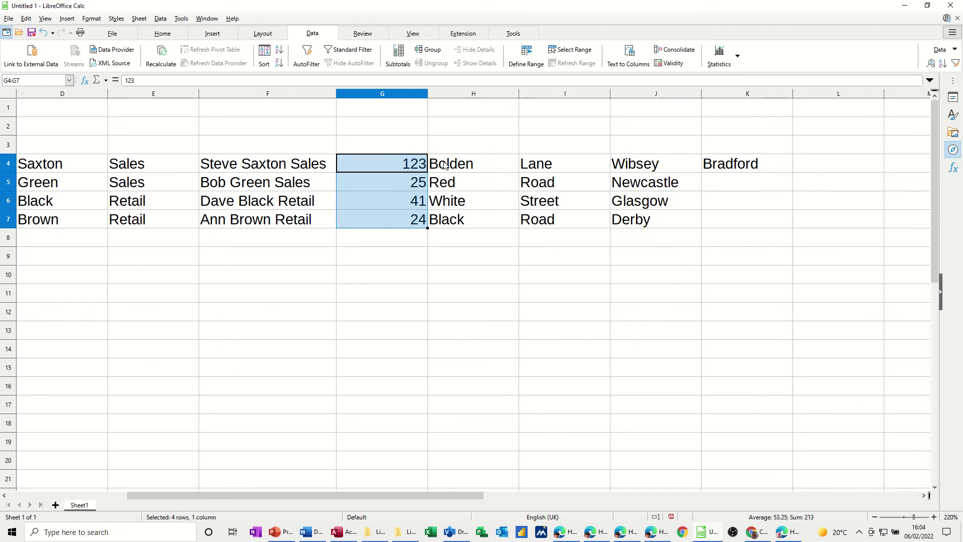
Step: Insert a new empty column I before the street types
{"action": "left_click", "coordinate": [539, 93]}
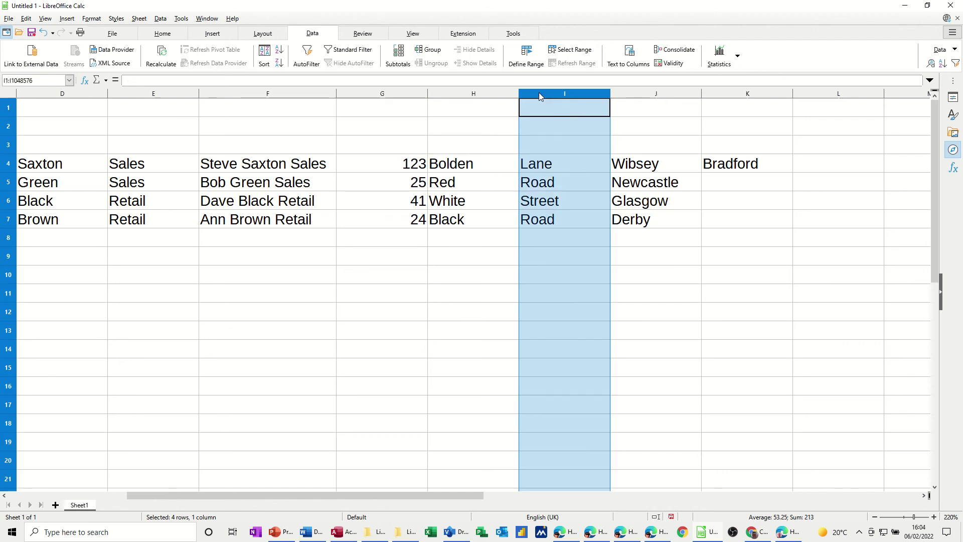
{"action": "right_click", "coordinate": [538, 93]}
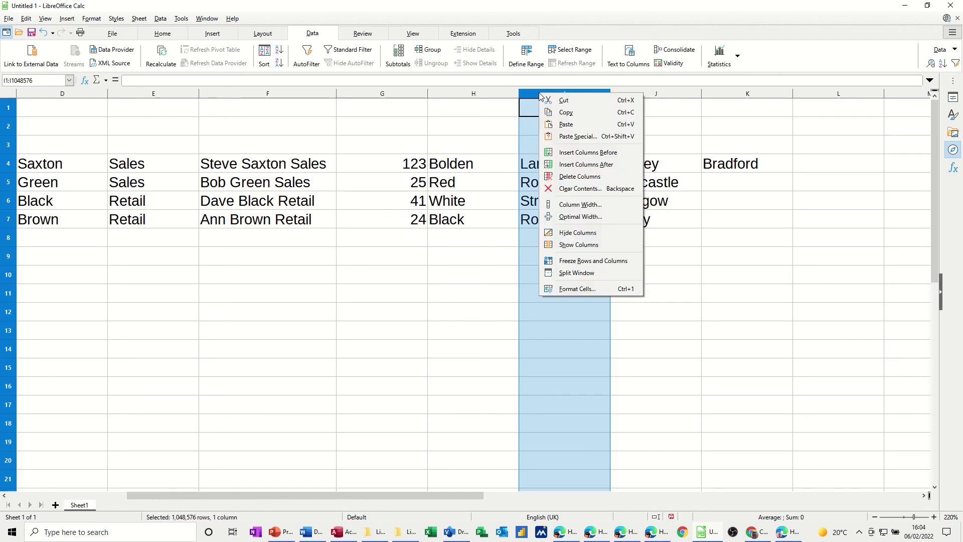
{"action": "left_click", "coordinate": [563, 165]}
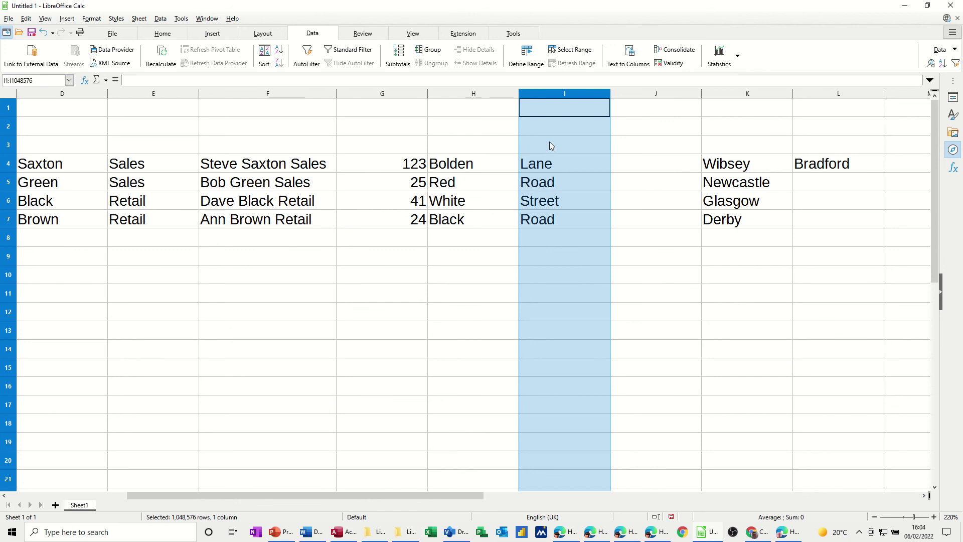
{"action": "key", "text": "ctrl+z"}
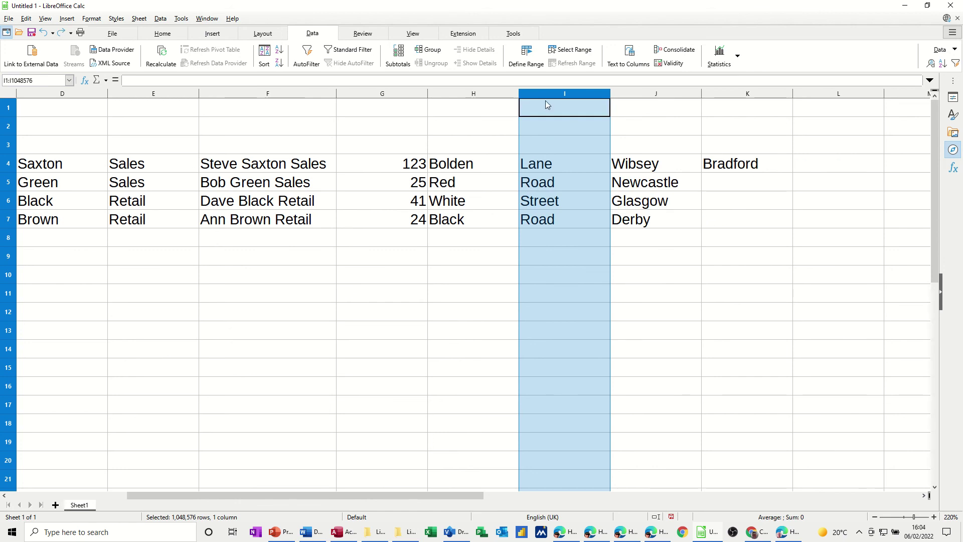
{"action": "right_click", "coordinate": [545, 100]}
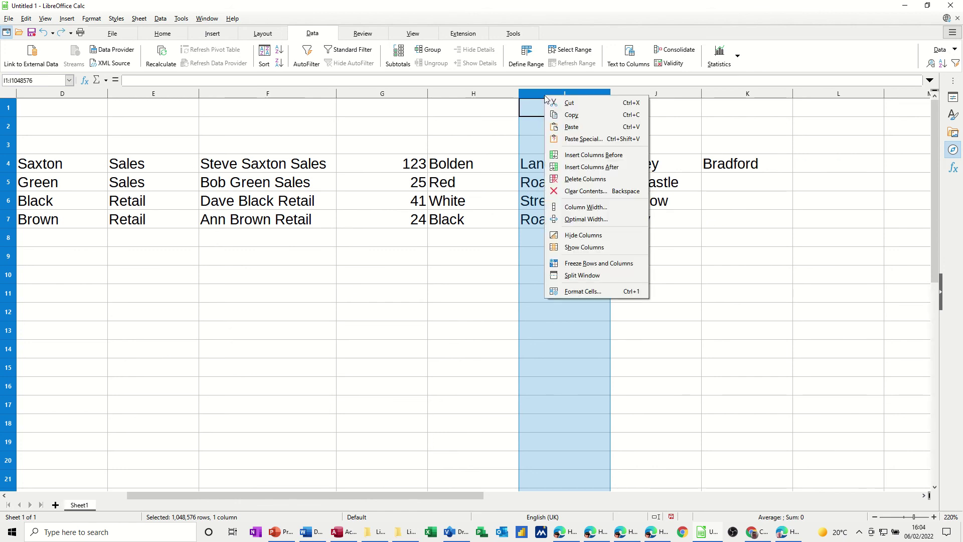
{"action": "left_click", "coordinate": [558, 155]}
Step: Enter =G4&" "&H4 in I4 and fill it down to I7, from 123 Bolden to 24 Black
{"action": "left_click", "coordinate": [535, 164]}
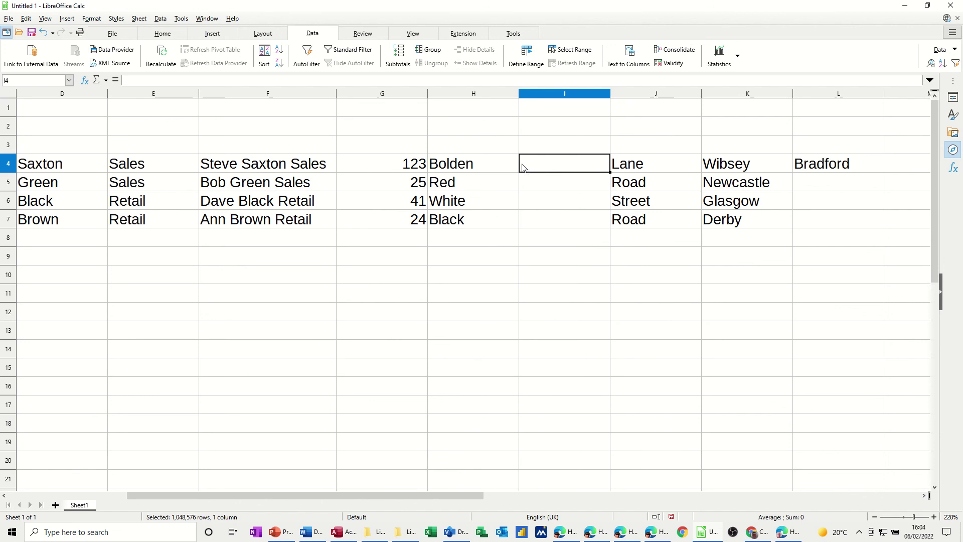
{"action": "type", "text": "="}
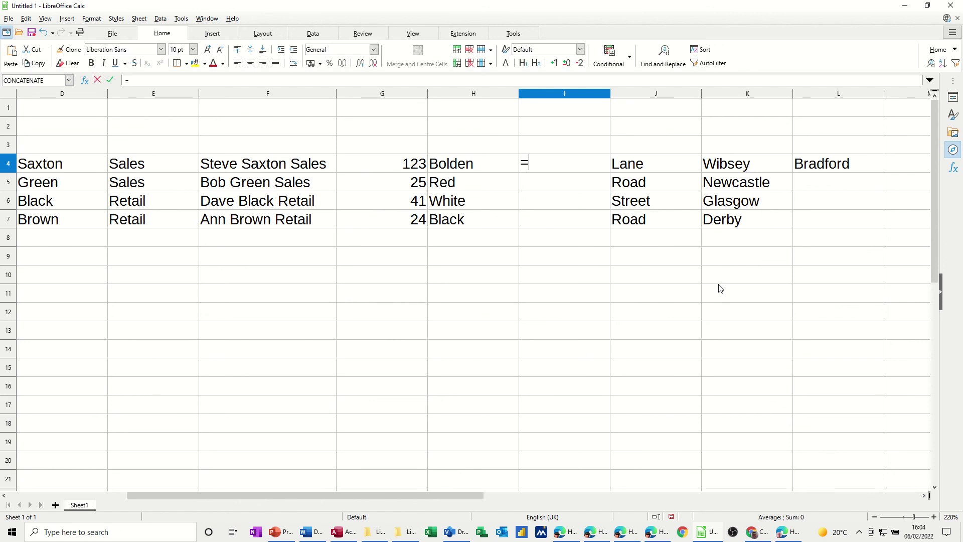
{"action": "left_click", "coordinate": [386, 170]}
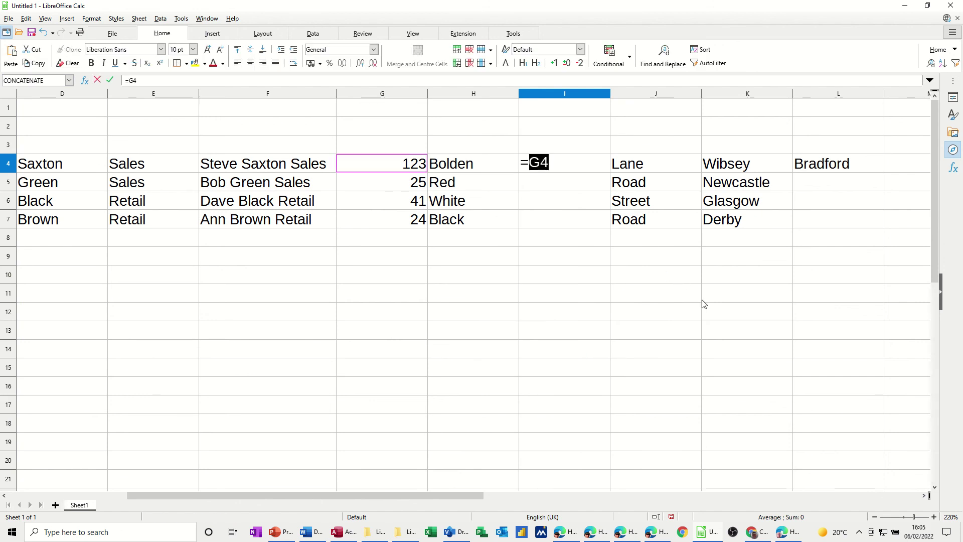
{"action": "type", "text": "&"}
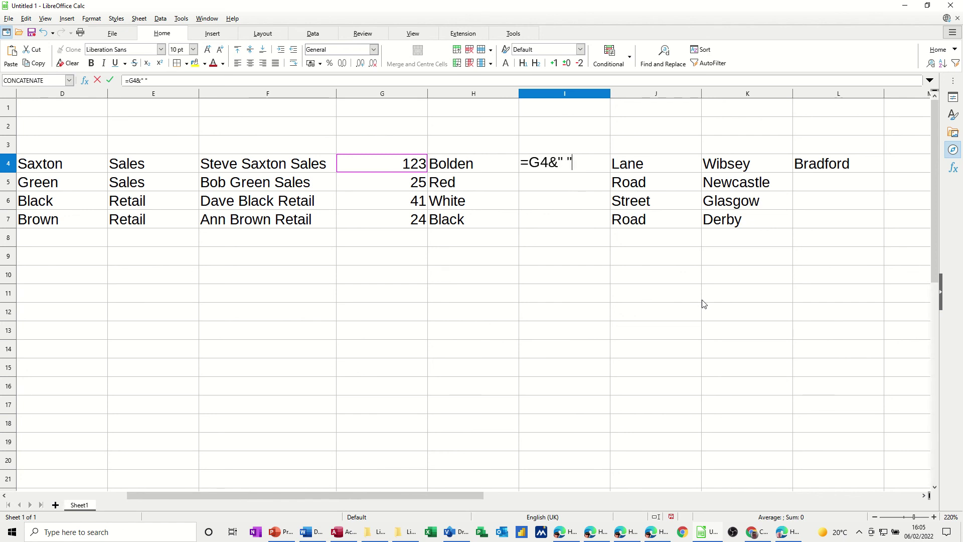
{"action": "left_click", "coordinate": [479, 169]}
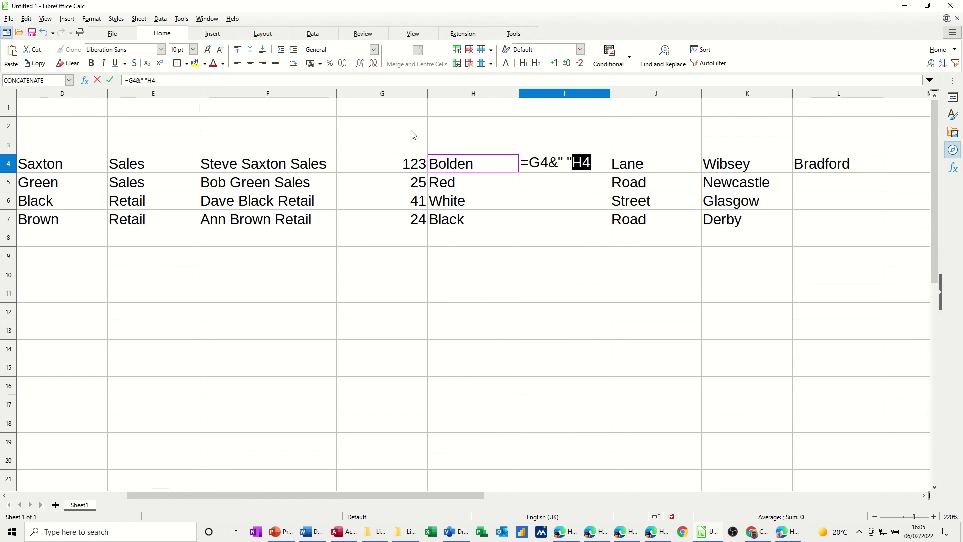
{"action": "left_click", "coordinate": [574, 162]}
{"action": "type", "text": "&"}
{"action": "left_click", "coordinate": [110, 80]}
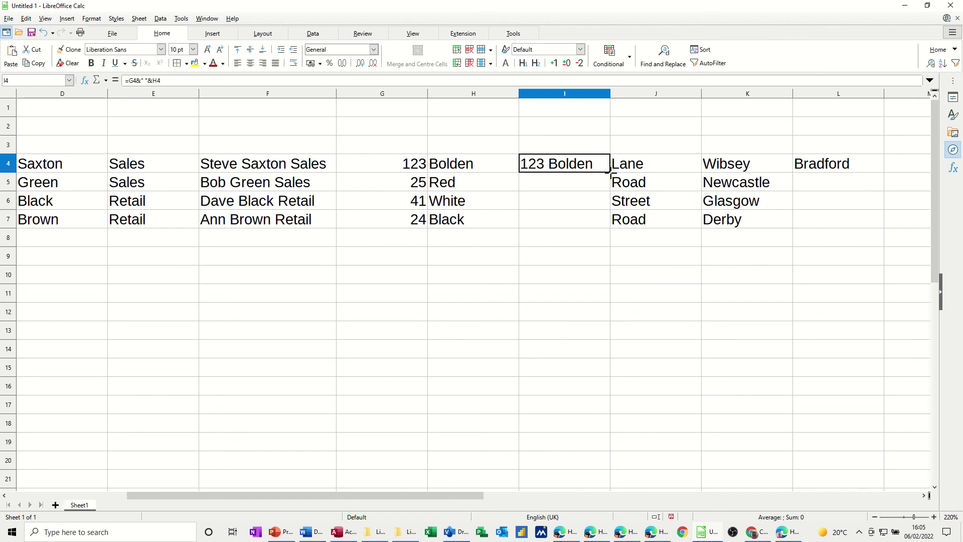
{"action": "double_click", "coordinate": [611, 172]}
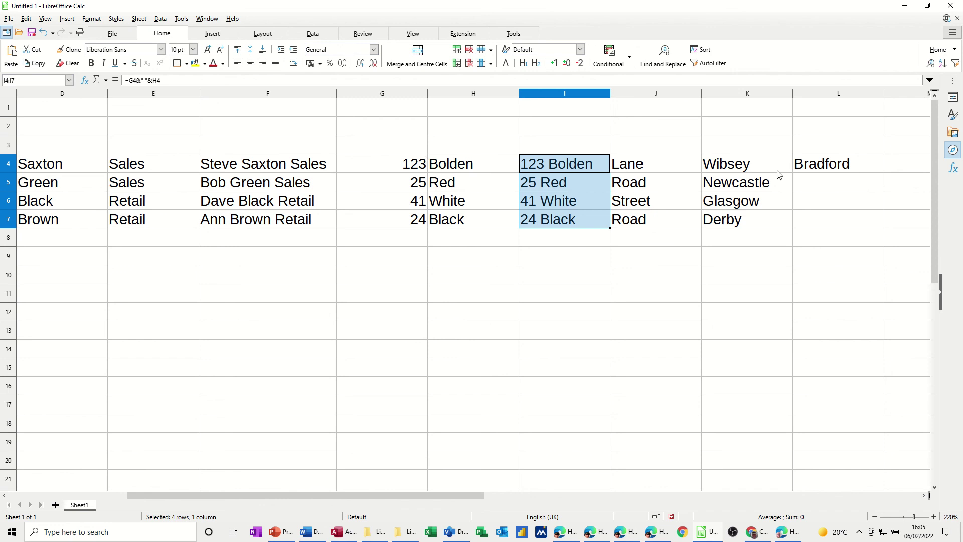
{"action": "left_click", "coordinate": [224, 172]}
{"action": "left_click_drag", "start_coordinate": [228, 173], "coordinate": [231, 221]}
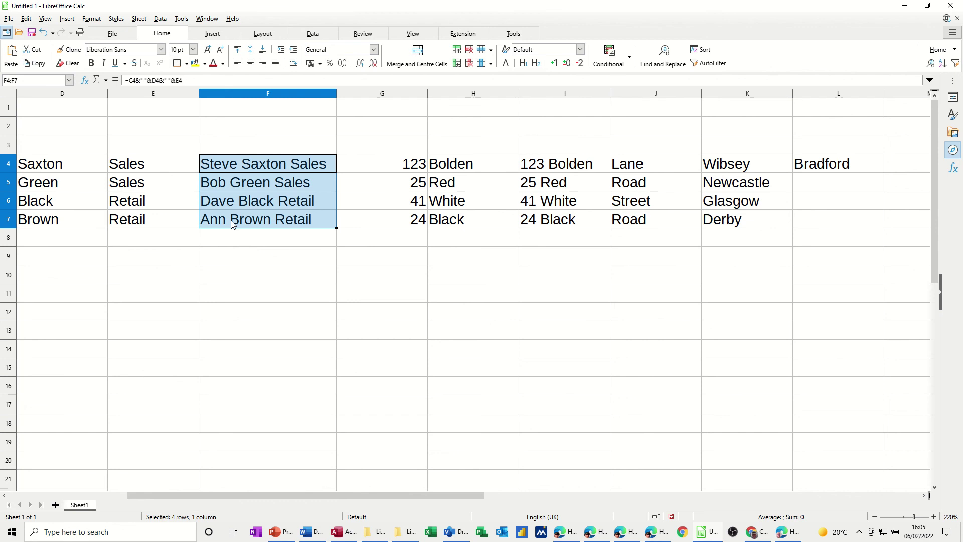
{"action": "left_click", "coordinate": [311, 38]}
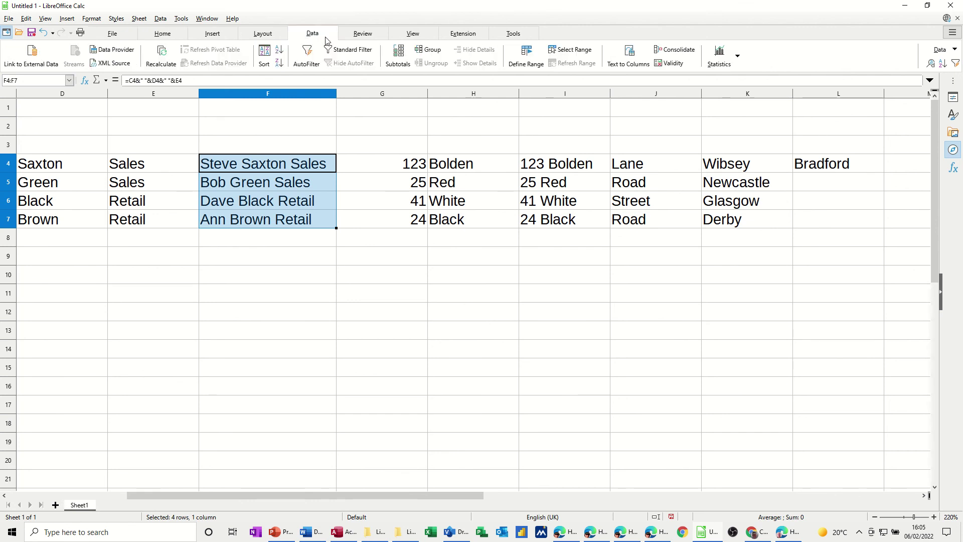
{"action": "left_click", "coordinate": [629, 54]}
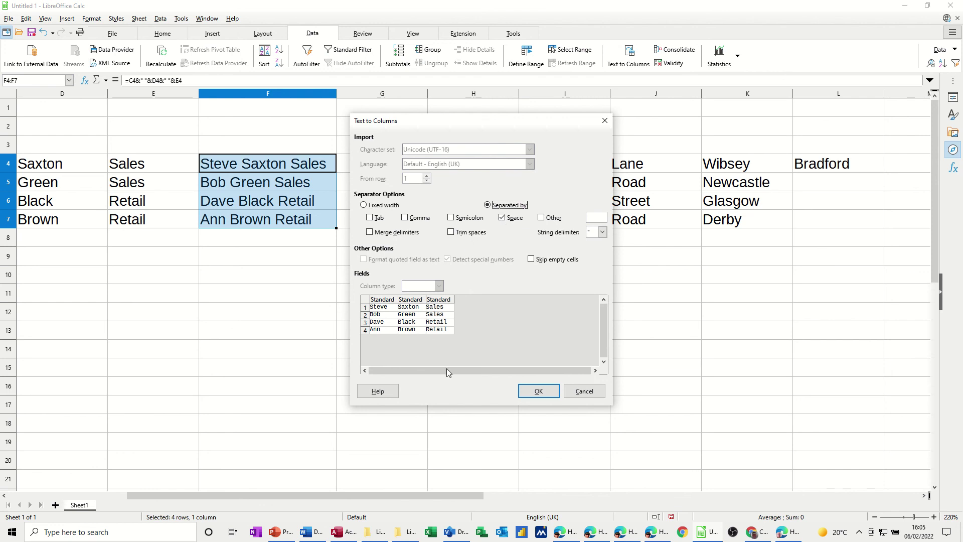
{"action": "left_click", "coordinate": [528, 392]}
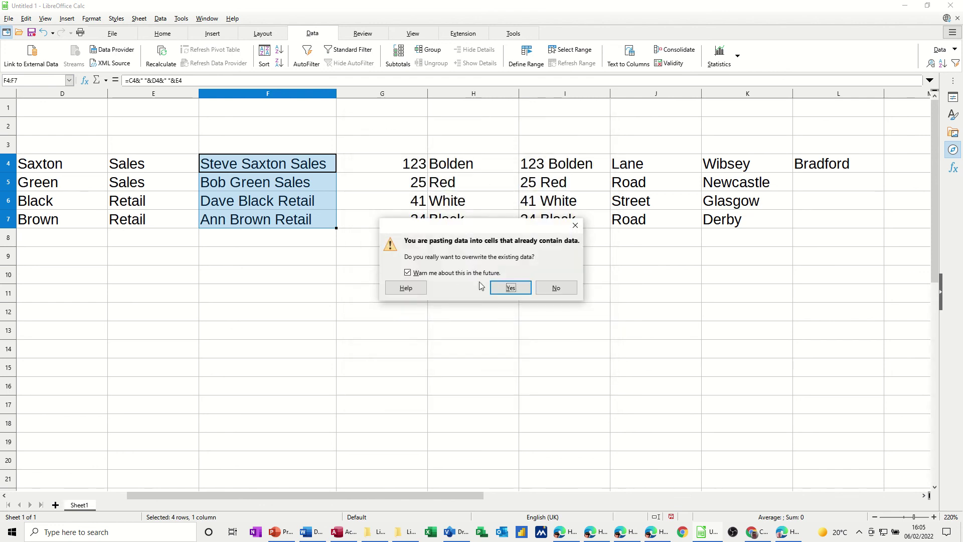
{"action": "left_click", "coordinate": [509, 287]}
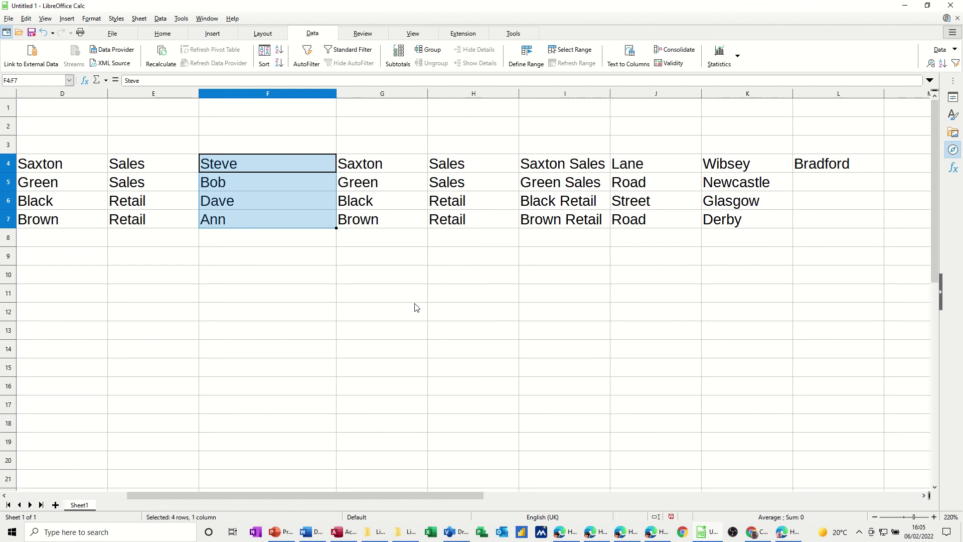
{"action": "key", "text": "ctrl+z"}
{"action": "left_click", "coordinate": [414, 259]}
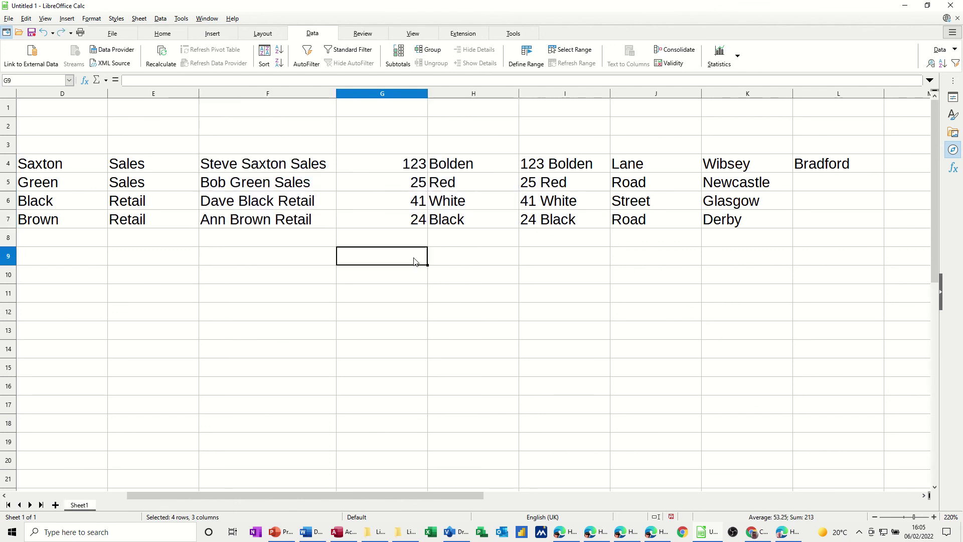
{"action": "left_click", "coordinate": [228, 170]}
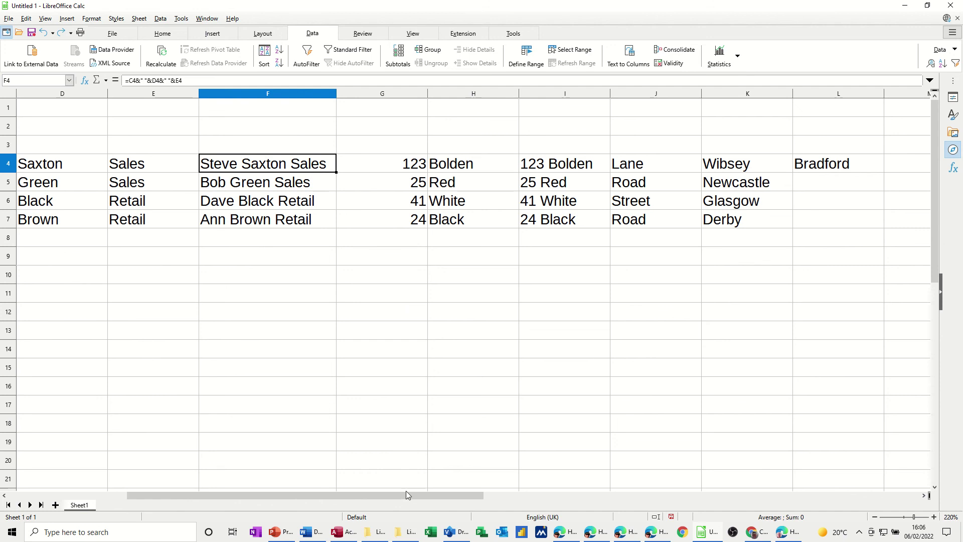
{"action": "left_click_drag", "start_coordinate": [407, 496], "coordinate": [286, 515]}
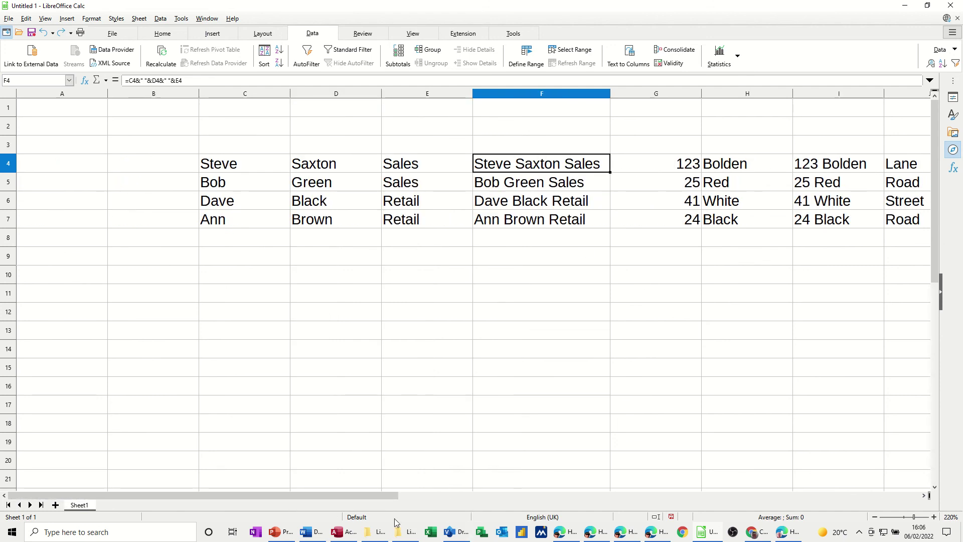
{"action": "left_click_drag", "start_coordinate": [538, 165], "coordinate": [545, 220]}
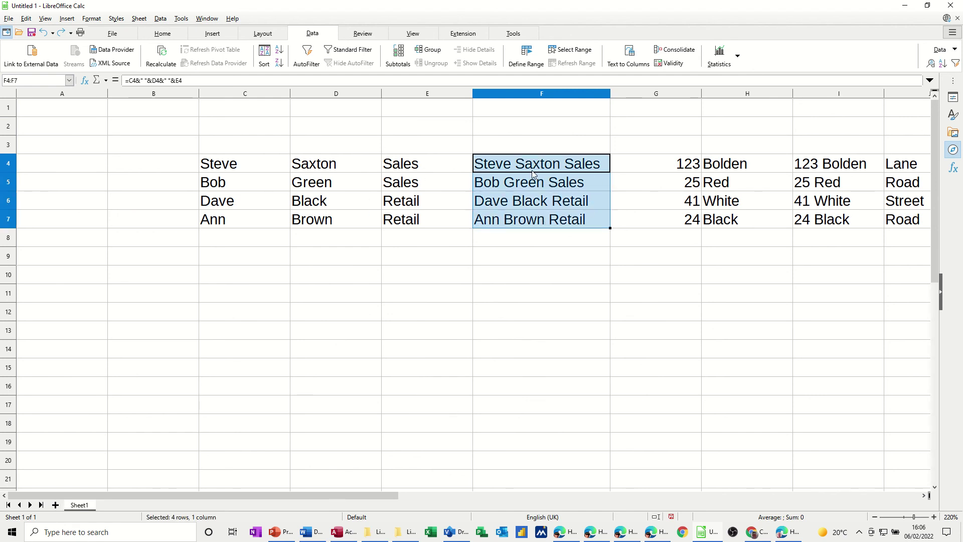
{"action": "left_click", "coordinate": [633, 62]}
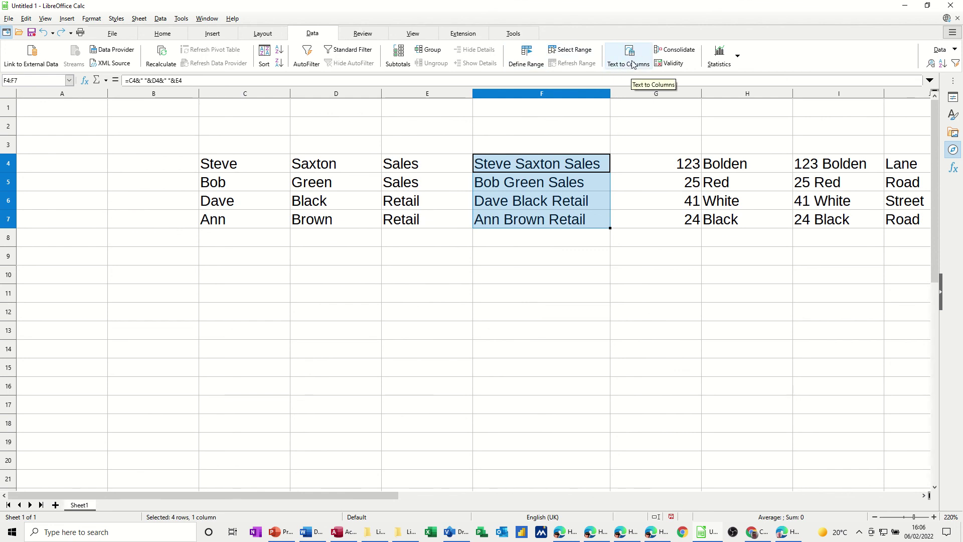